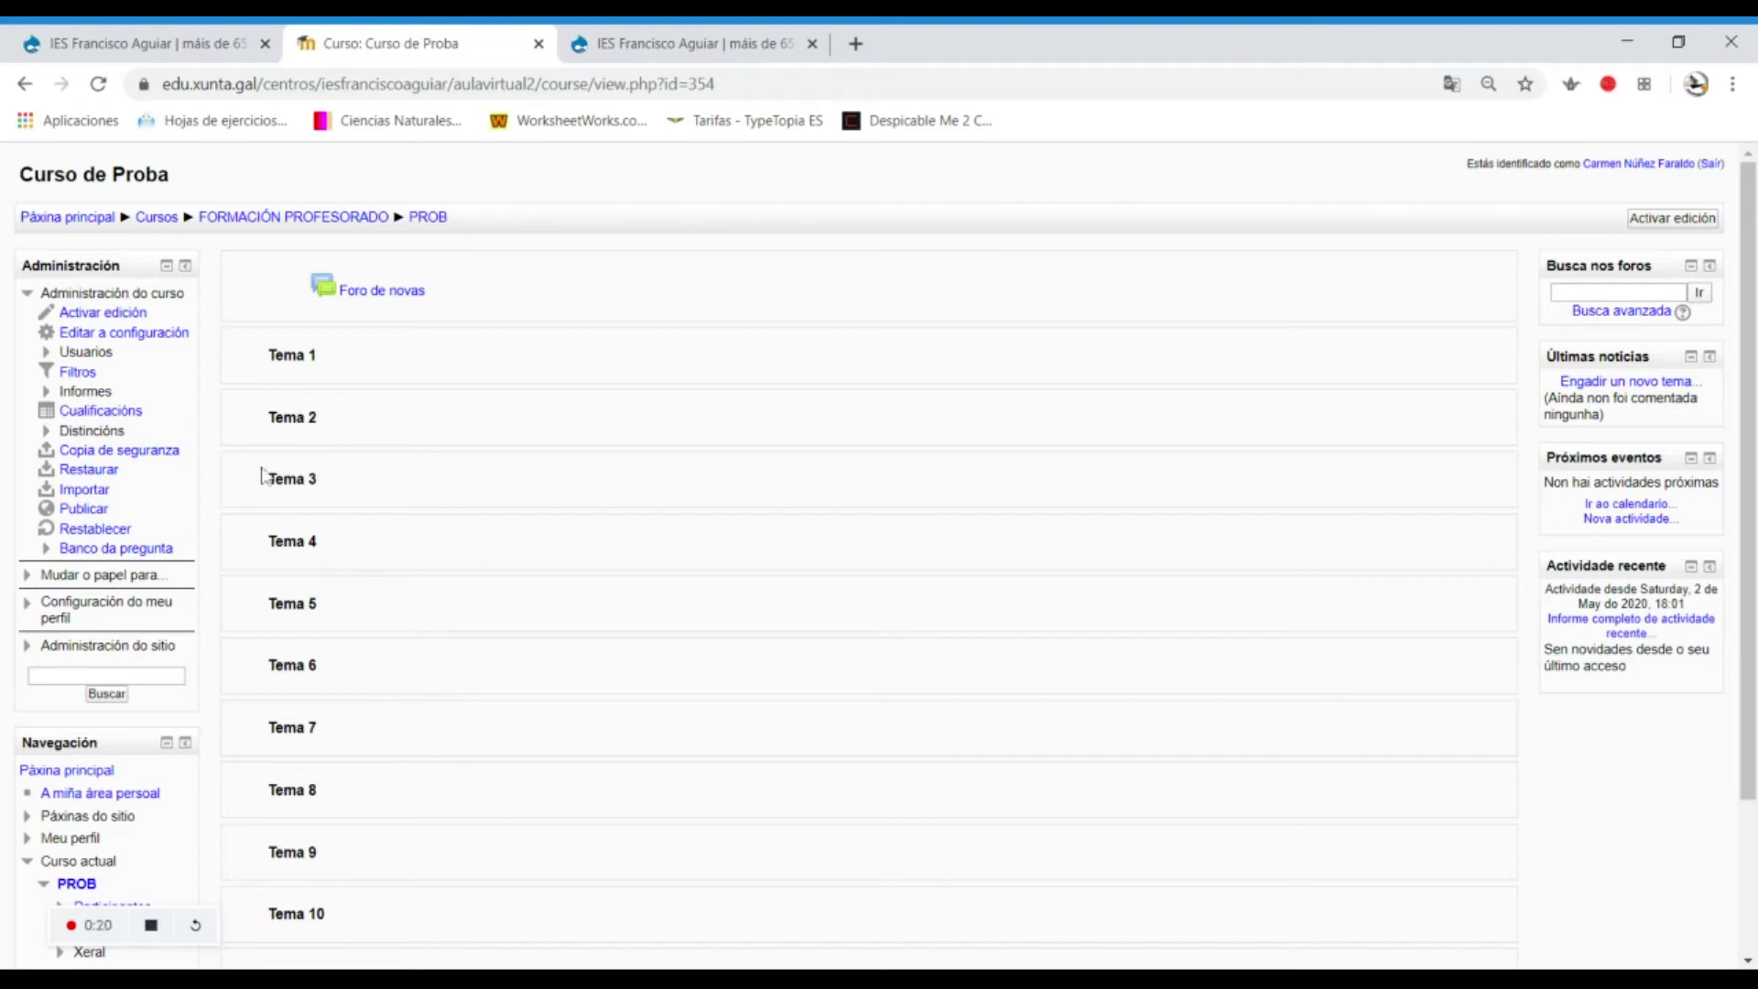
Open Curso de Proba's Usuarios matriculados list via Usuarios > Métodos de matriculación.
left_click(92, 356)
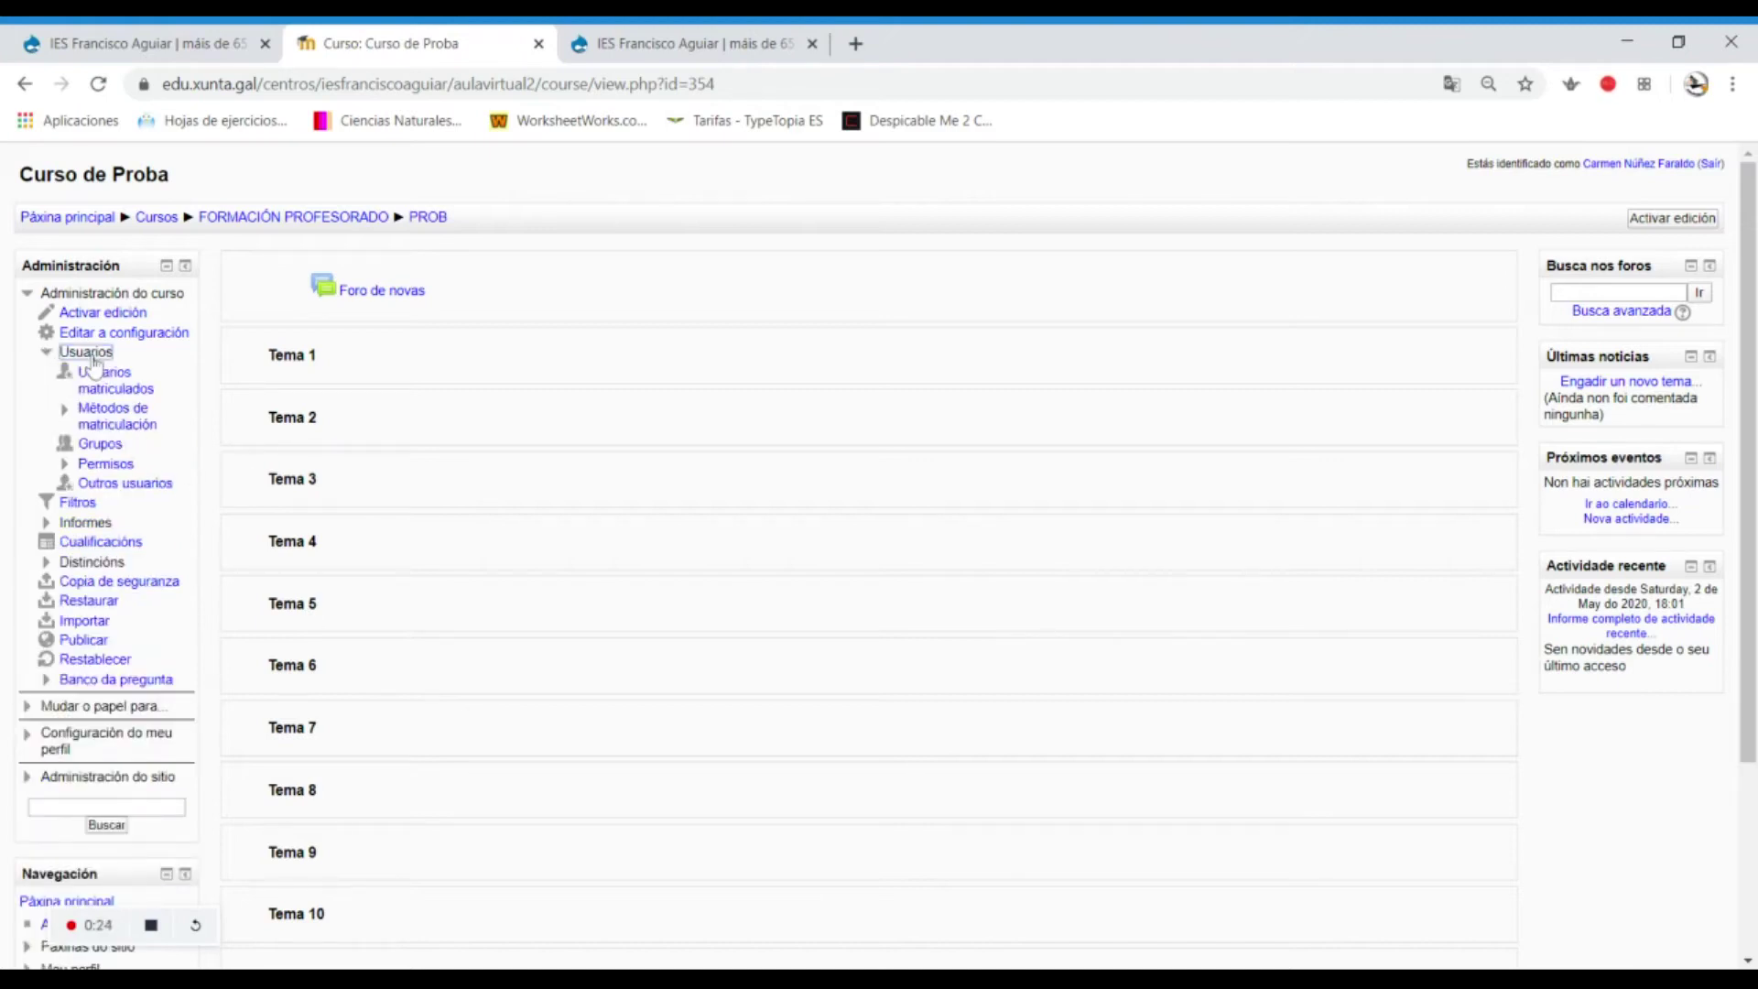
left_click(112, 409)
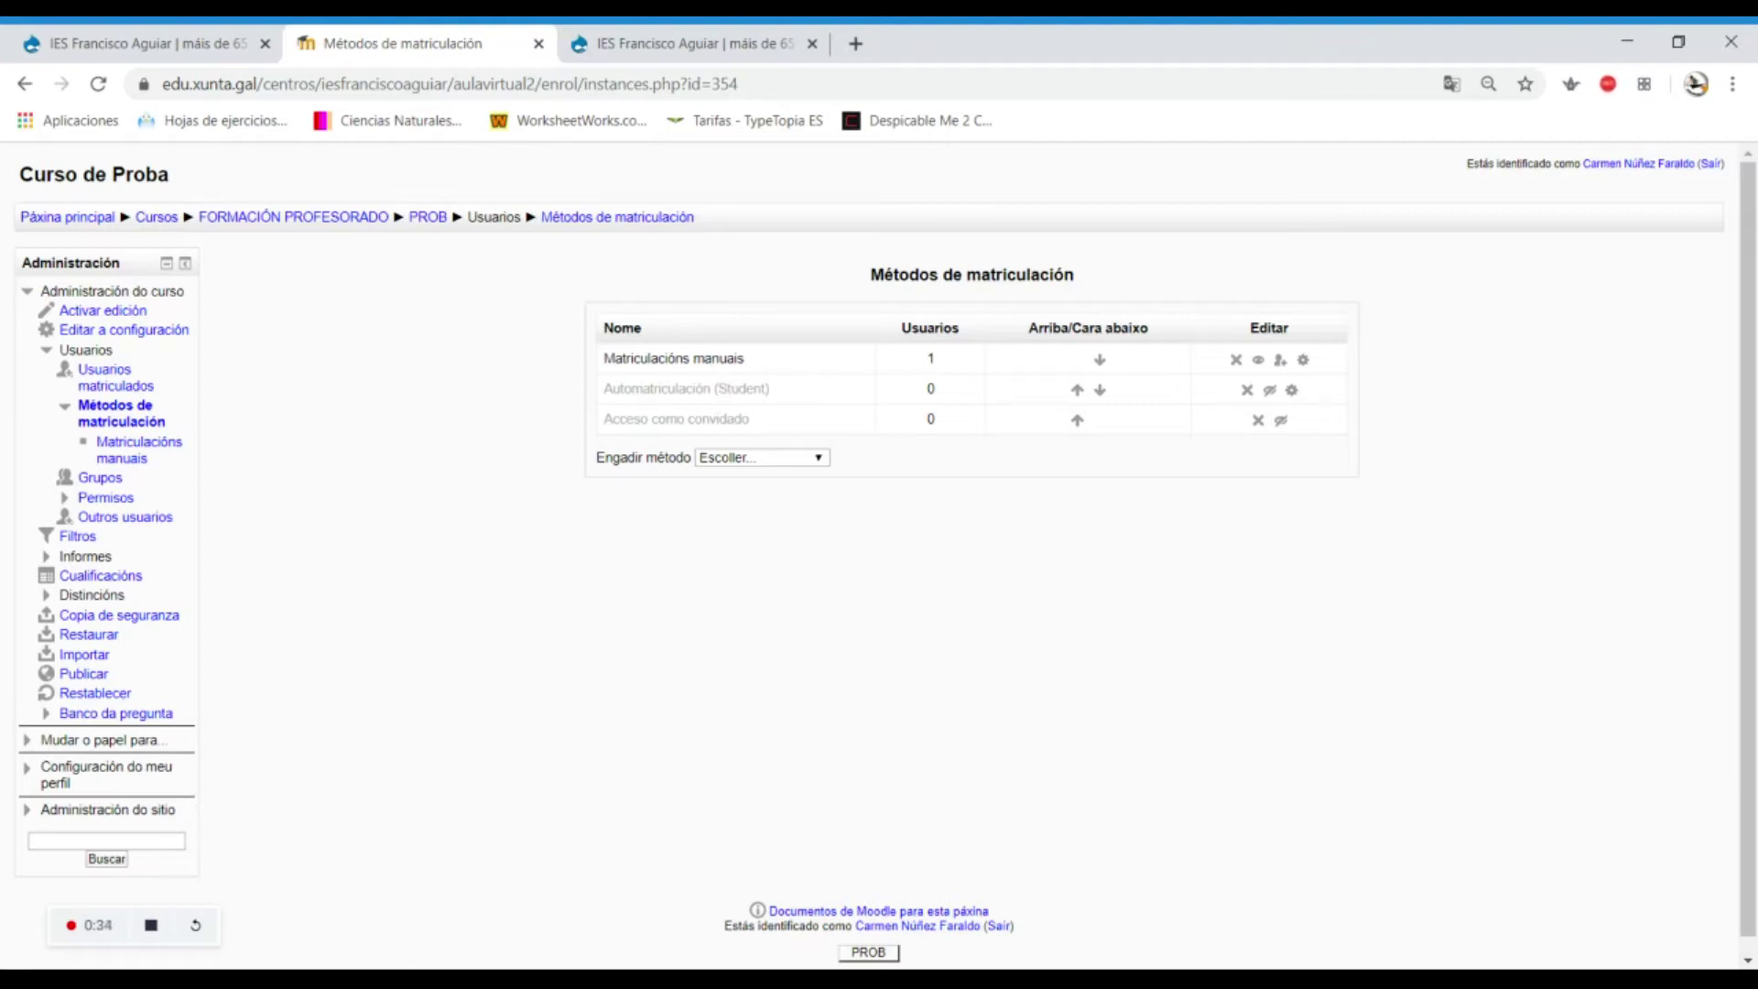
left_click(149, 392)
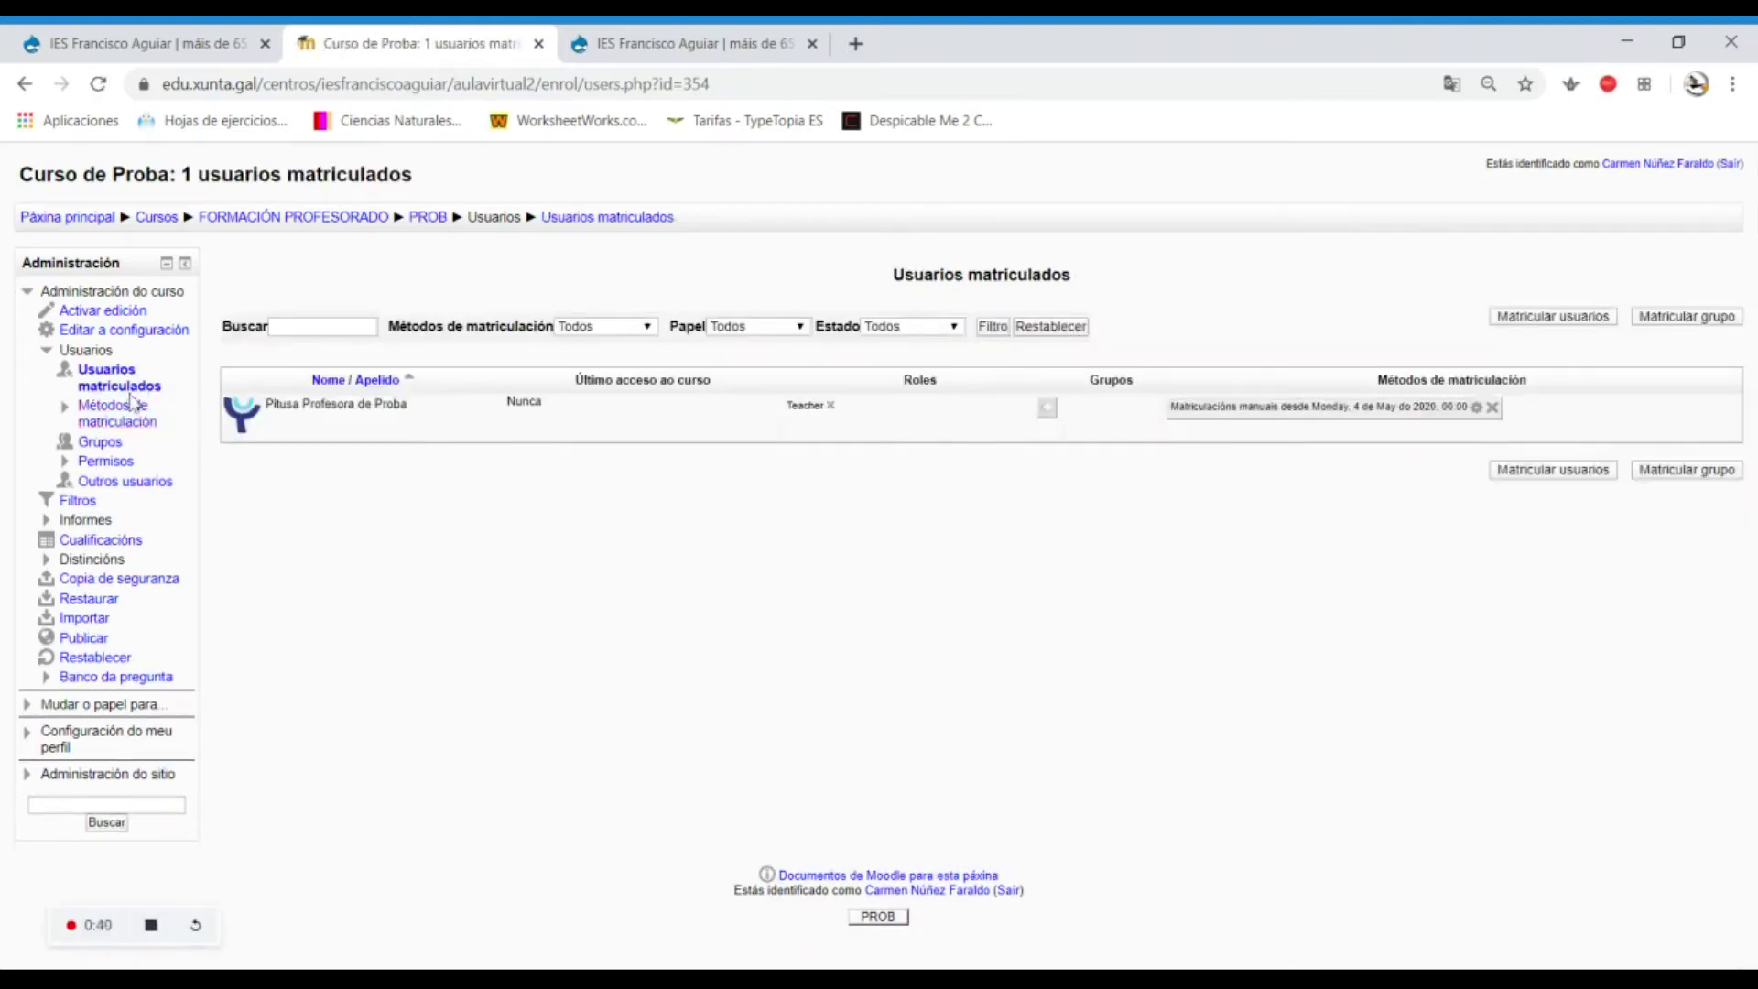
Enrol two users found by name searches as Students in the course.
left_click(1575, 320)
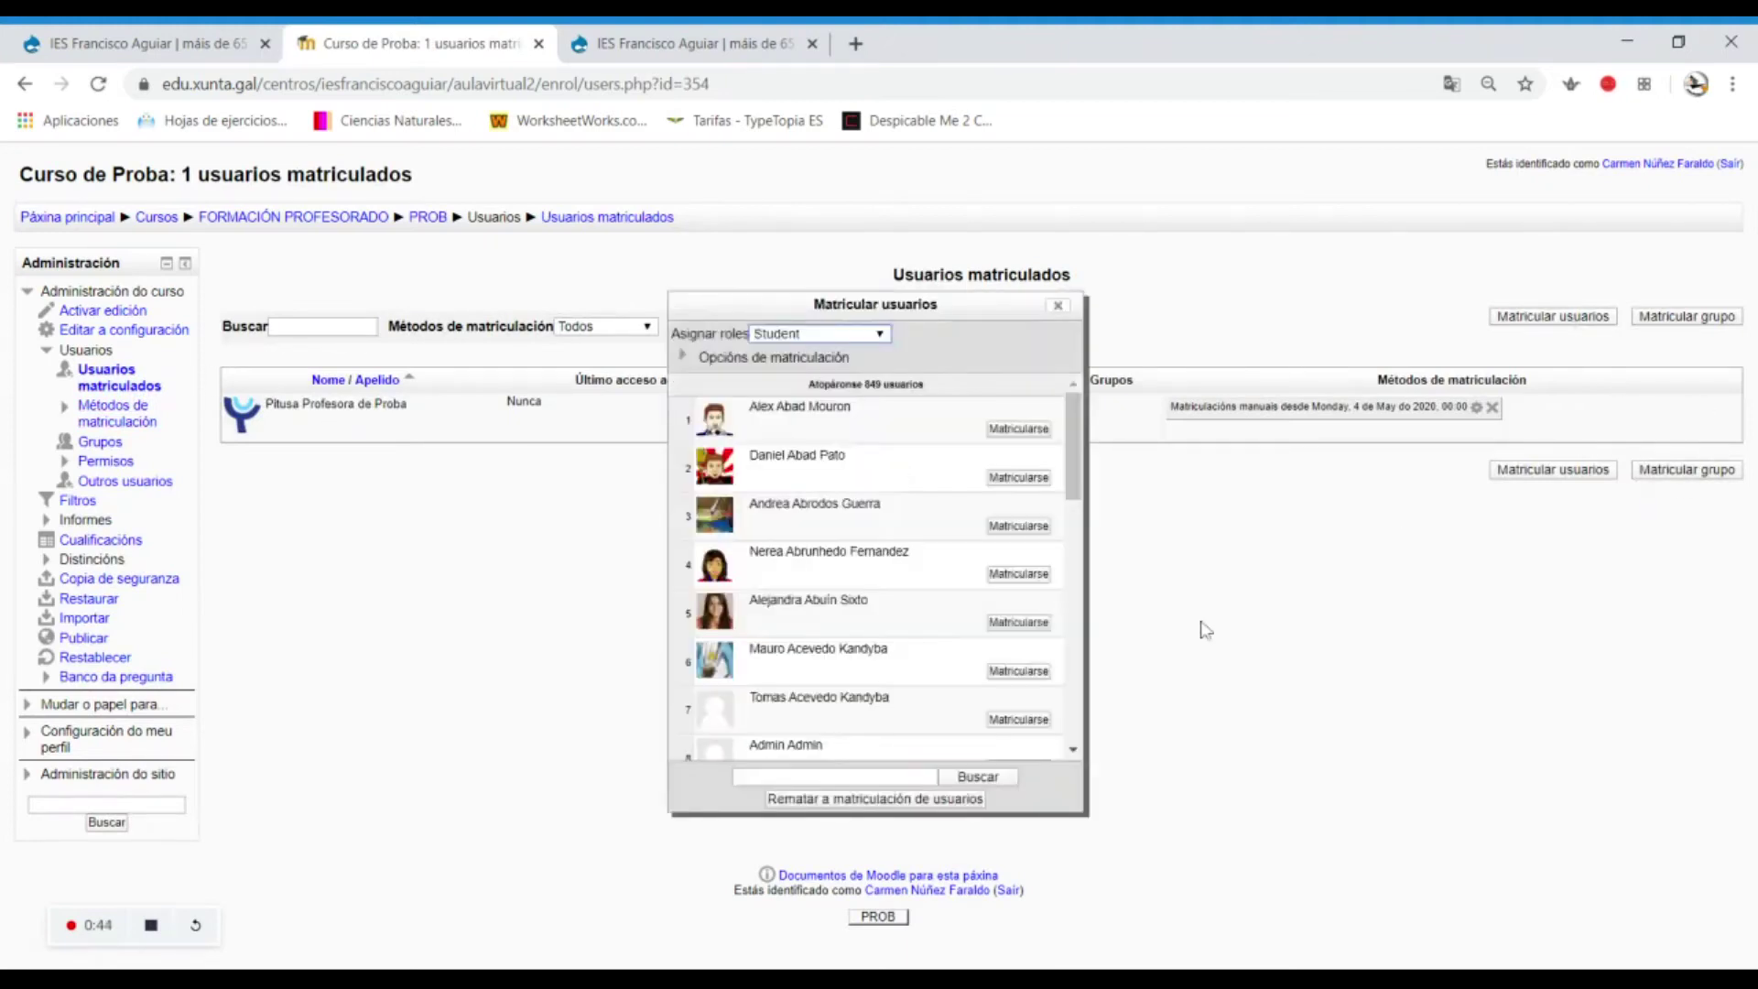
left_click(877, 775)
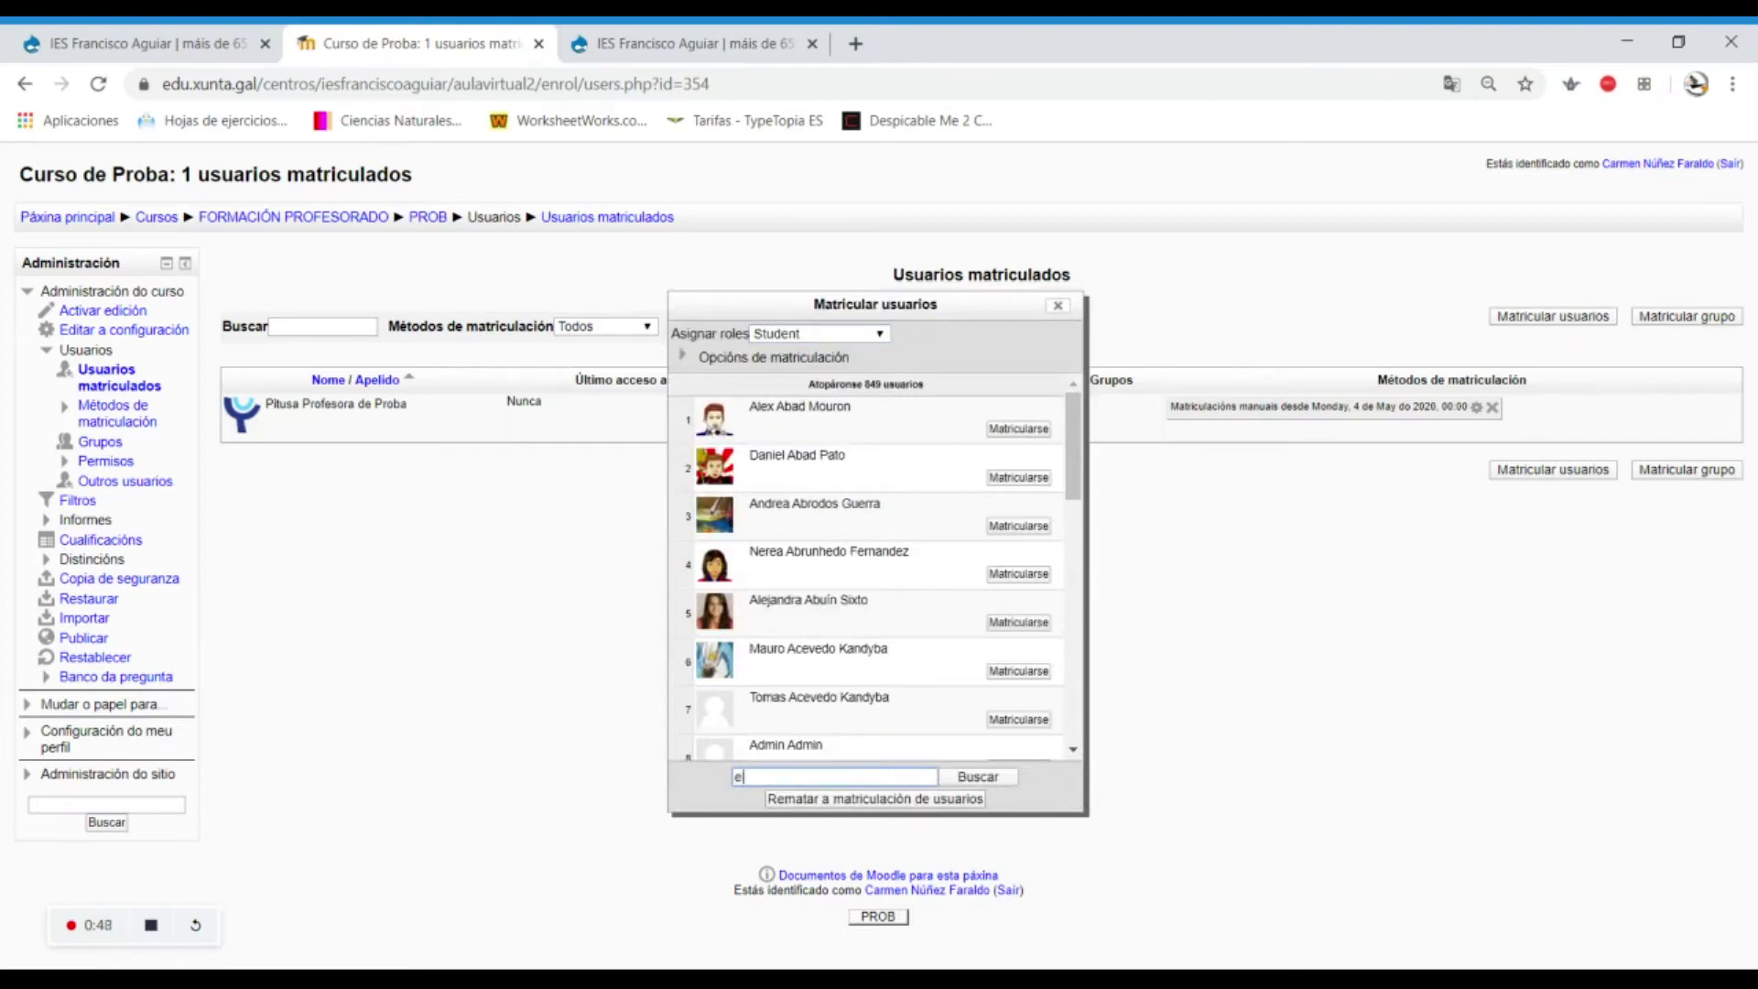
type("elvira")
left_click(967, 778)
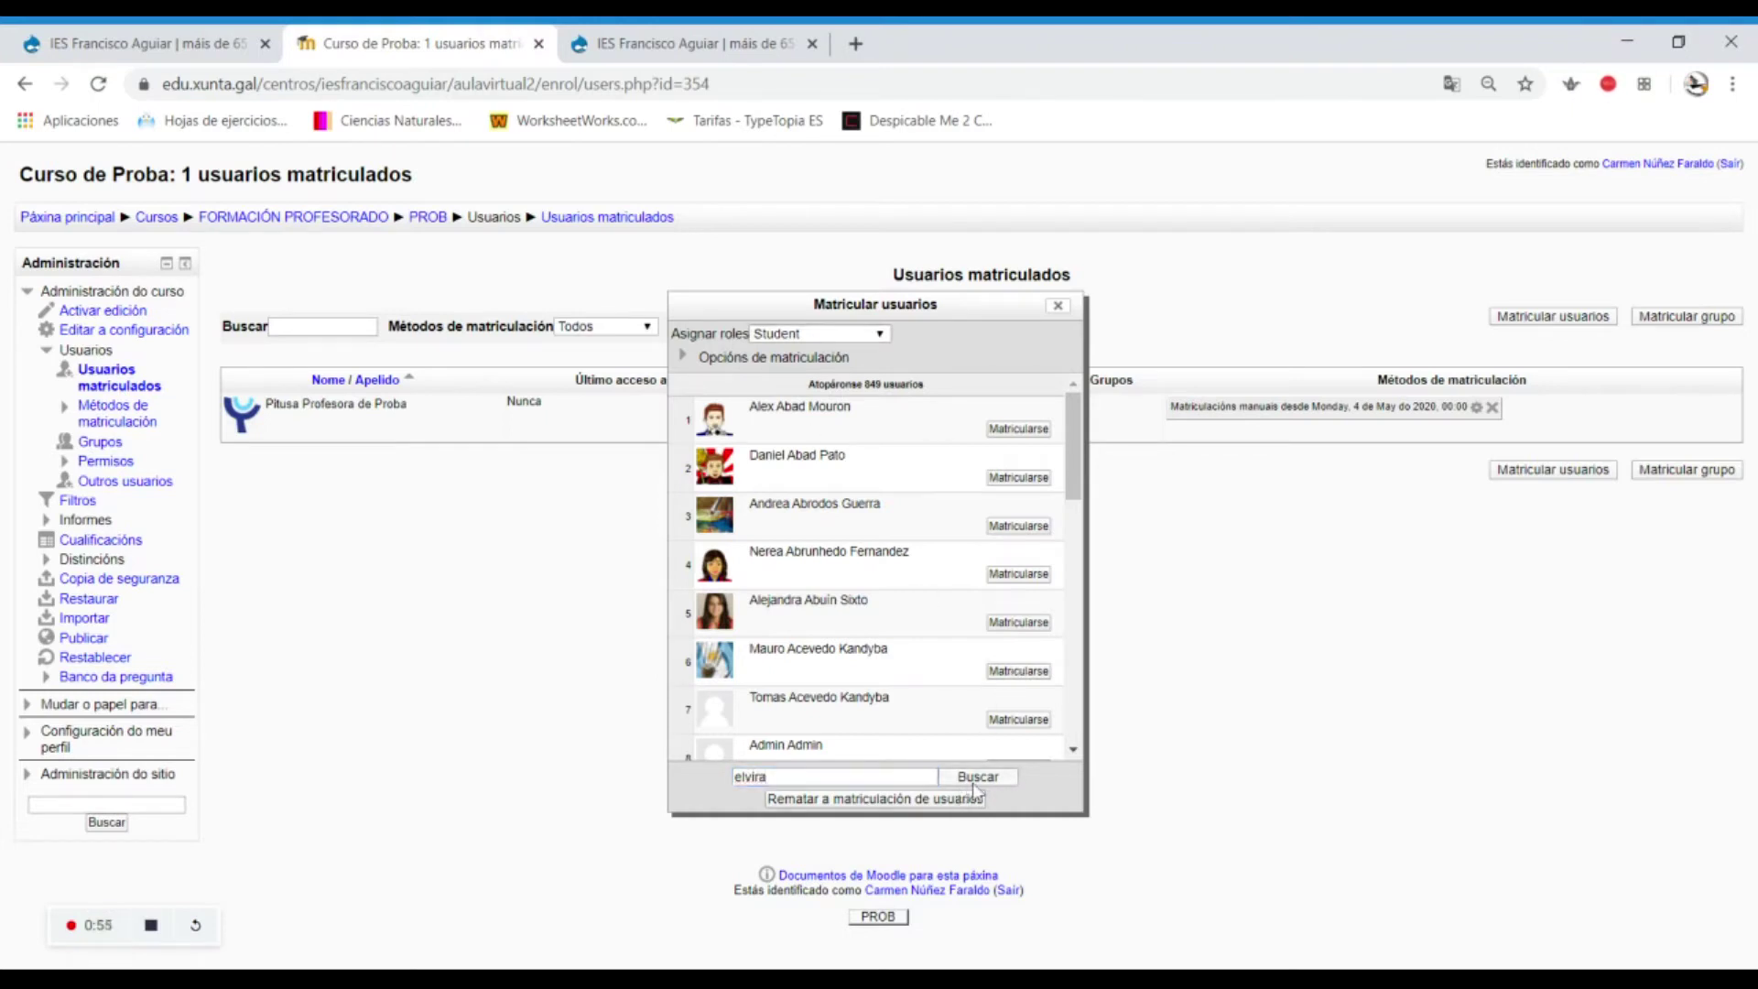
left_click(1042, 430)
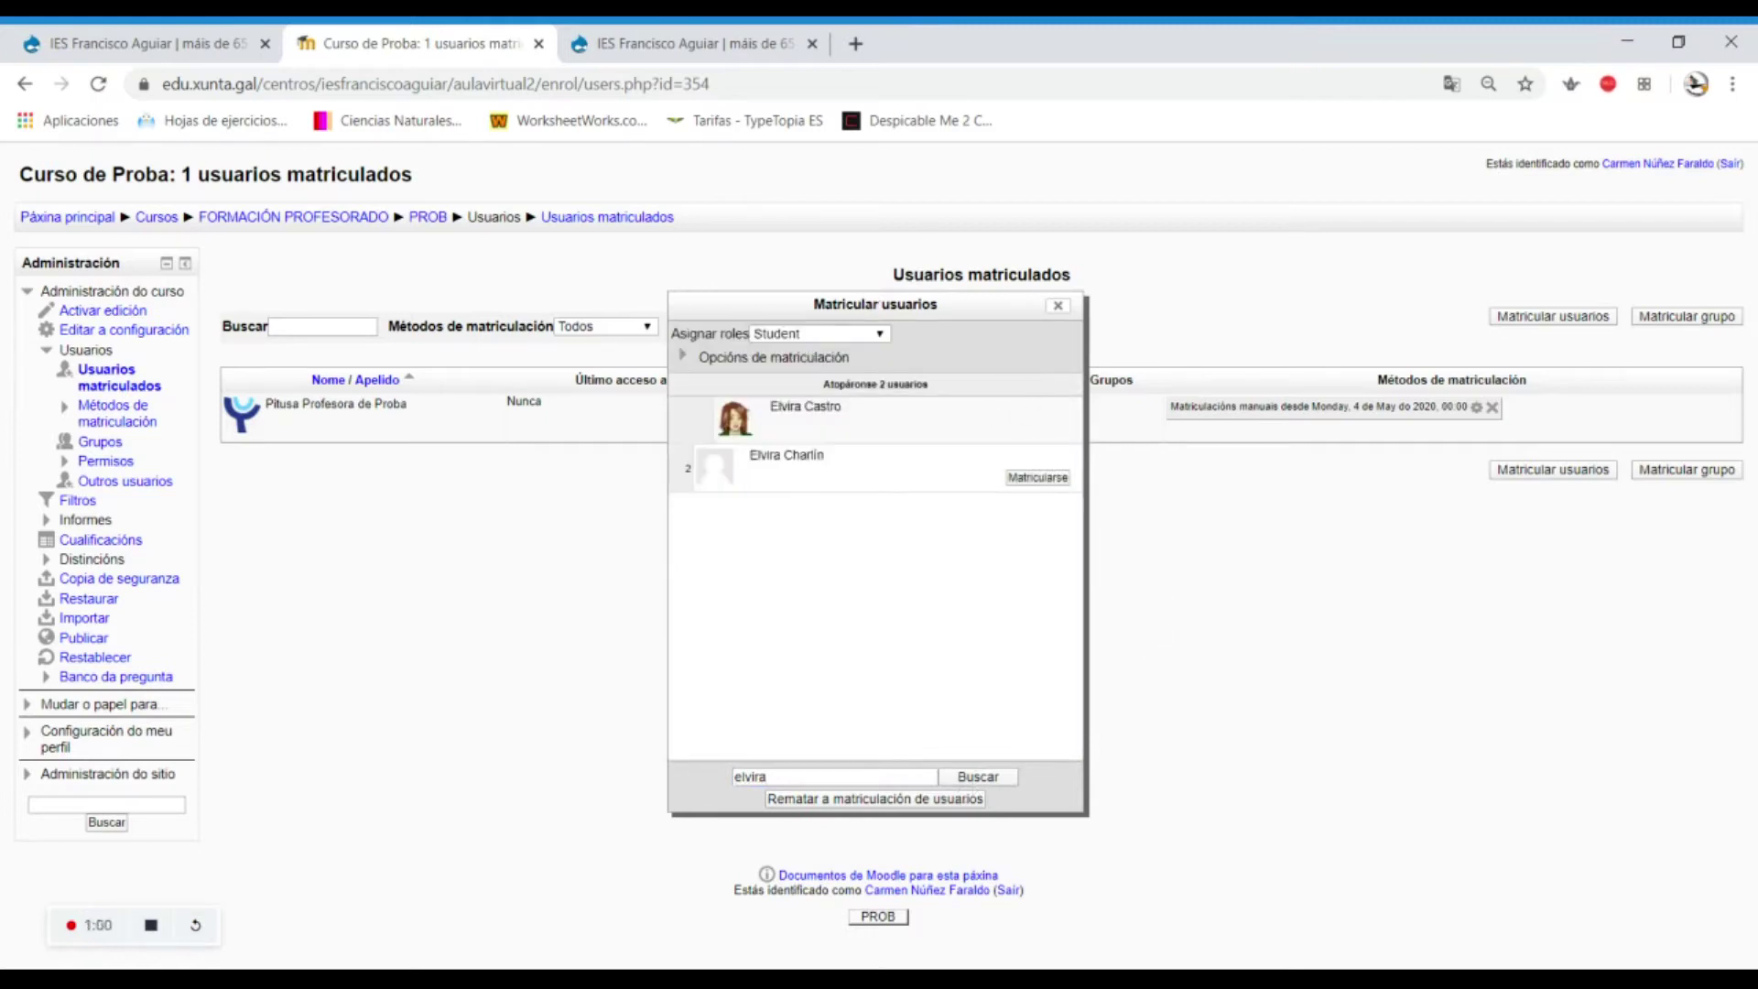
left_click(916, 777)
key("BackSpace")
key("BackSpace")
key("BackSpace")
key("BackSpace")
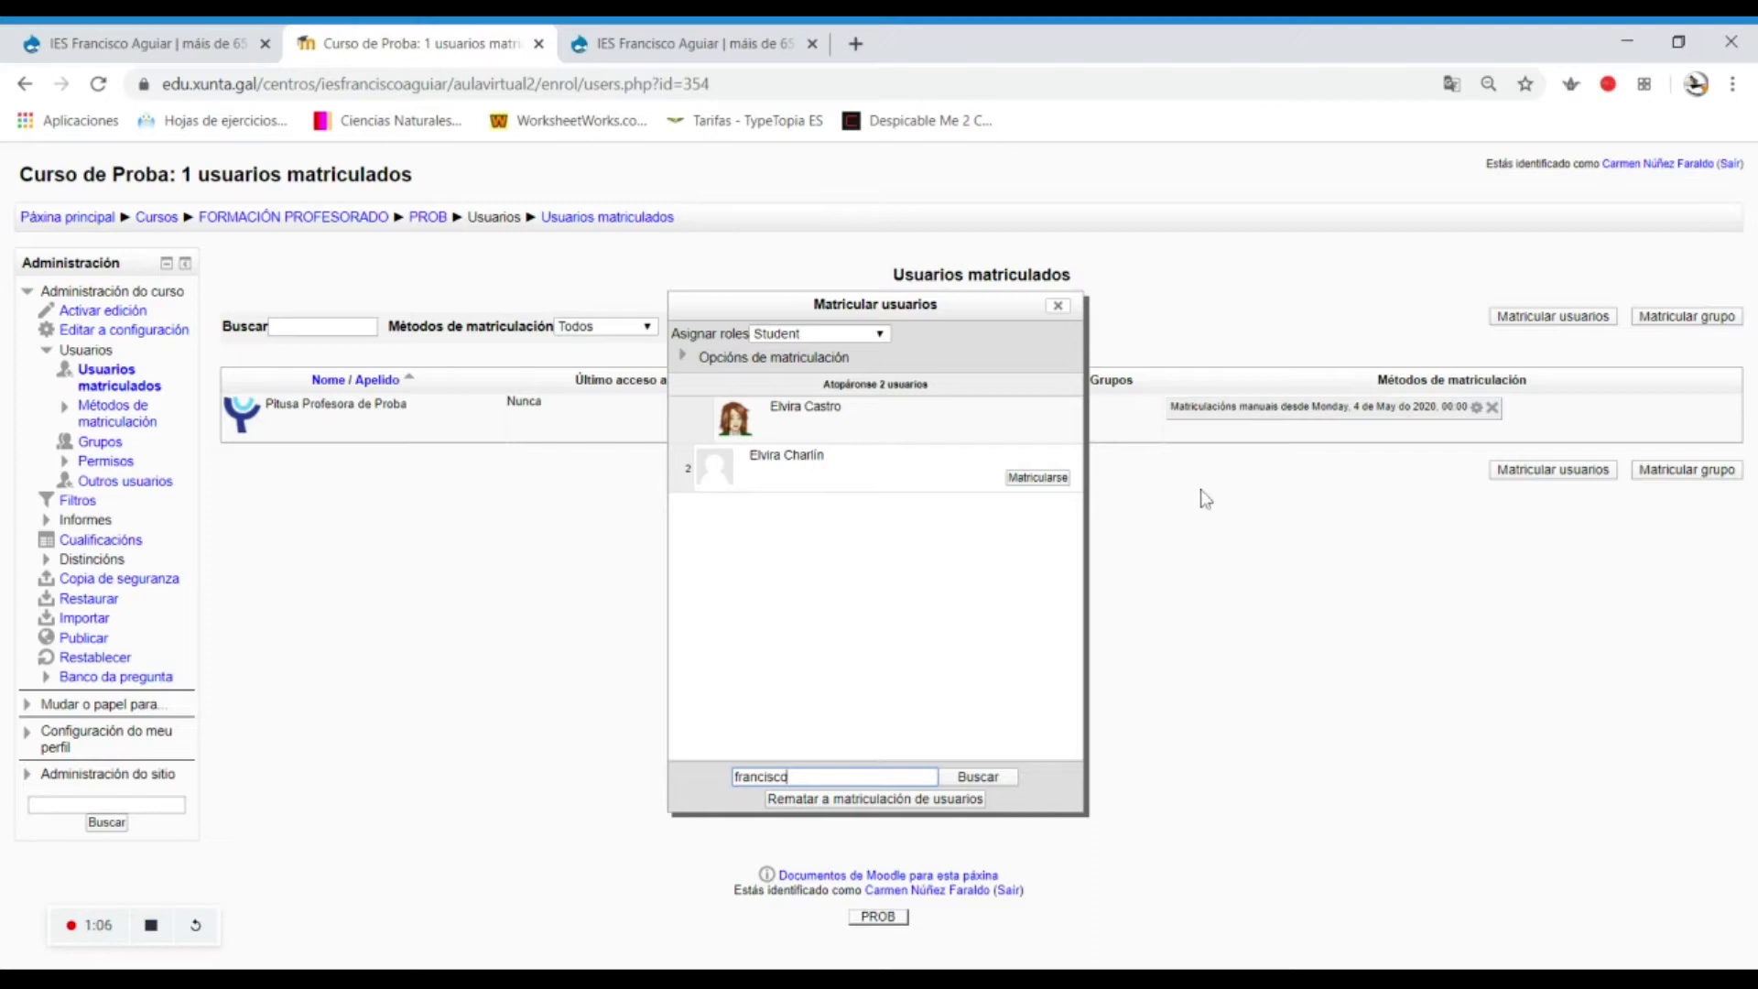
left_click(957, 778)
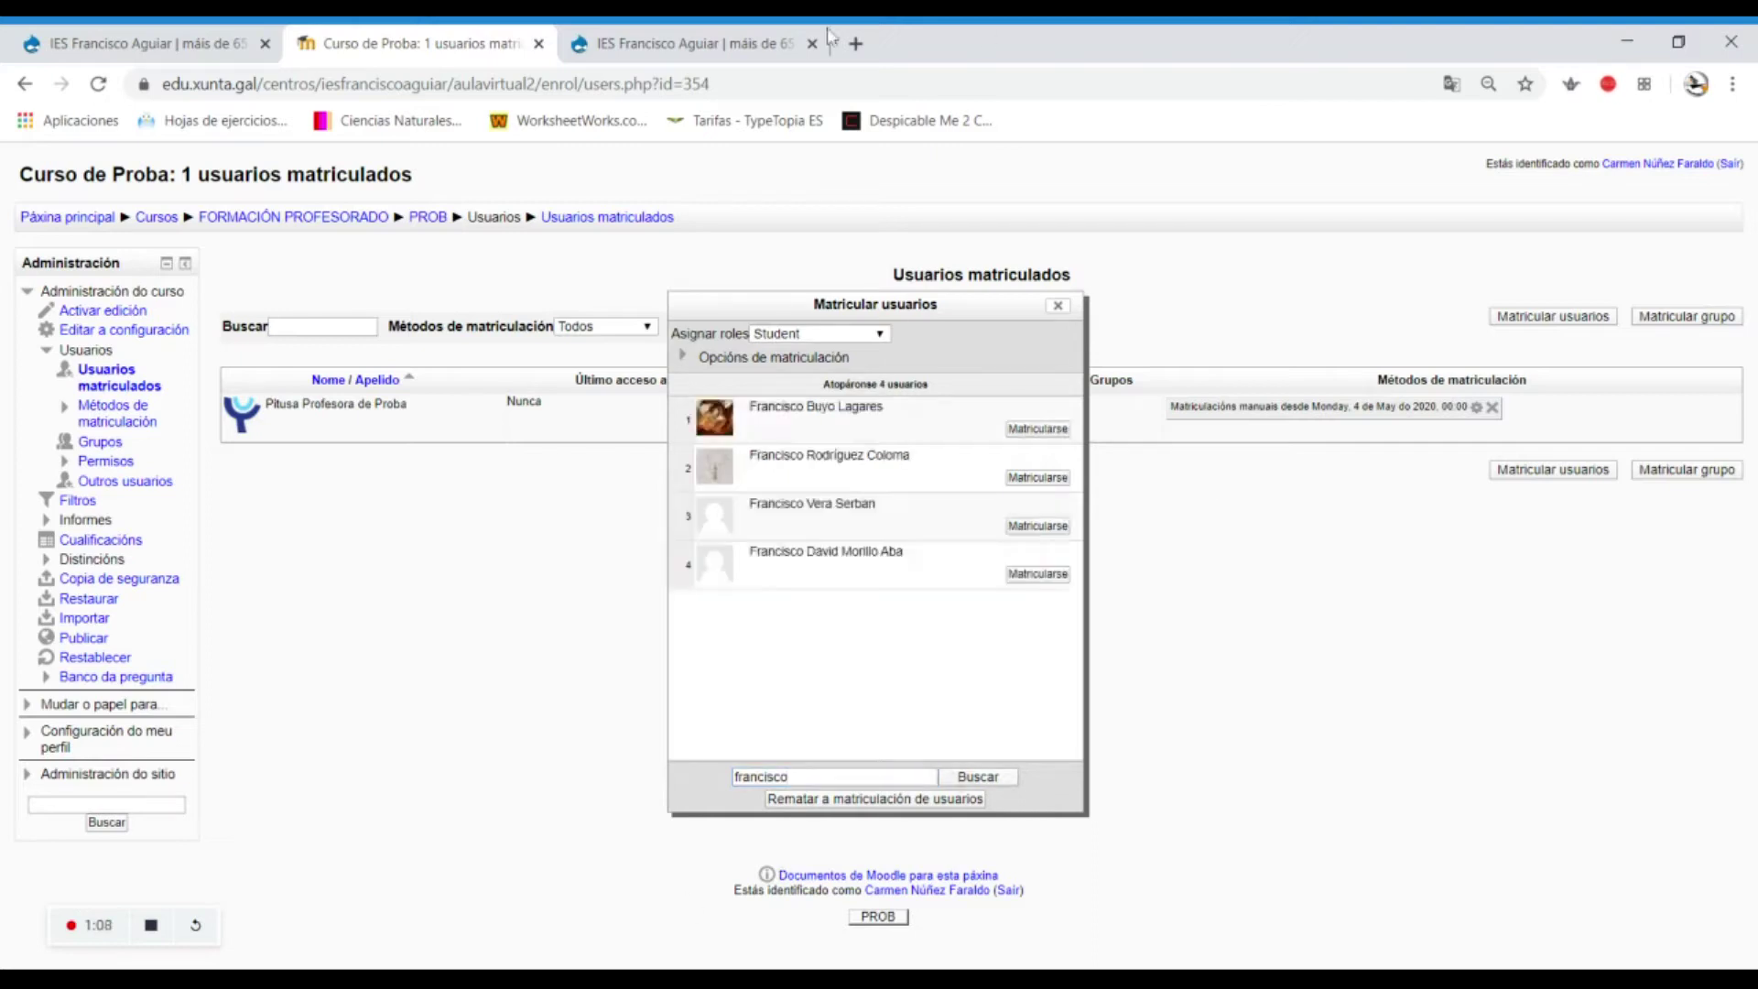
left_click(1044, 479)
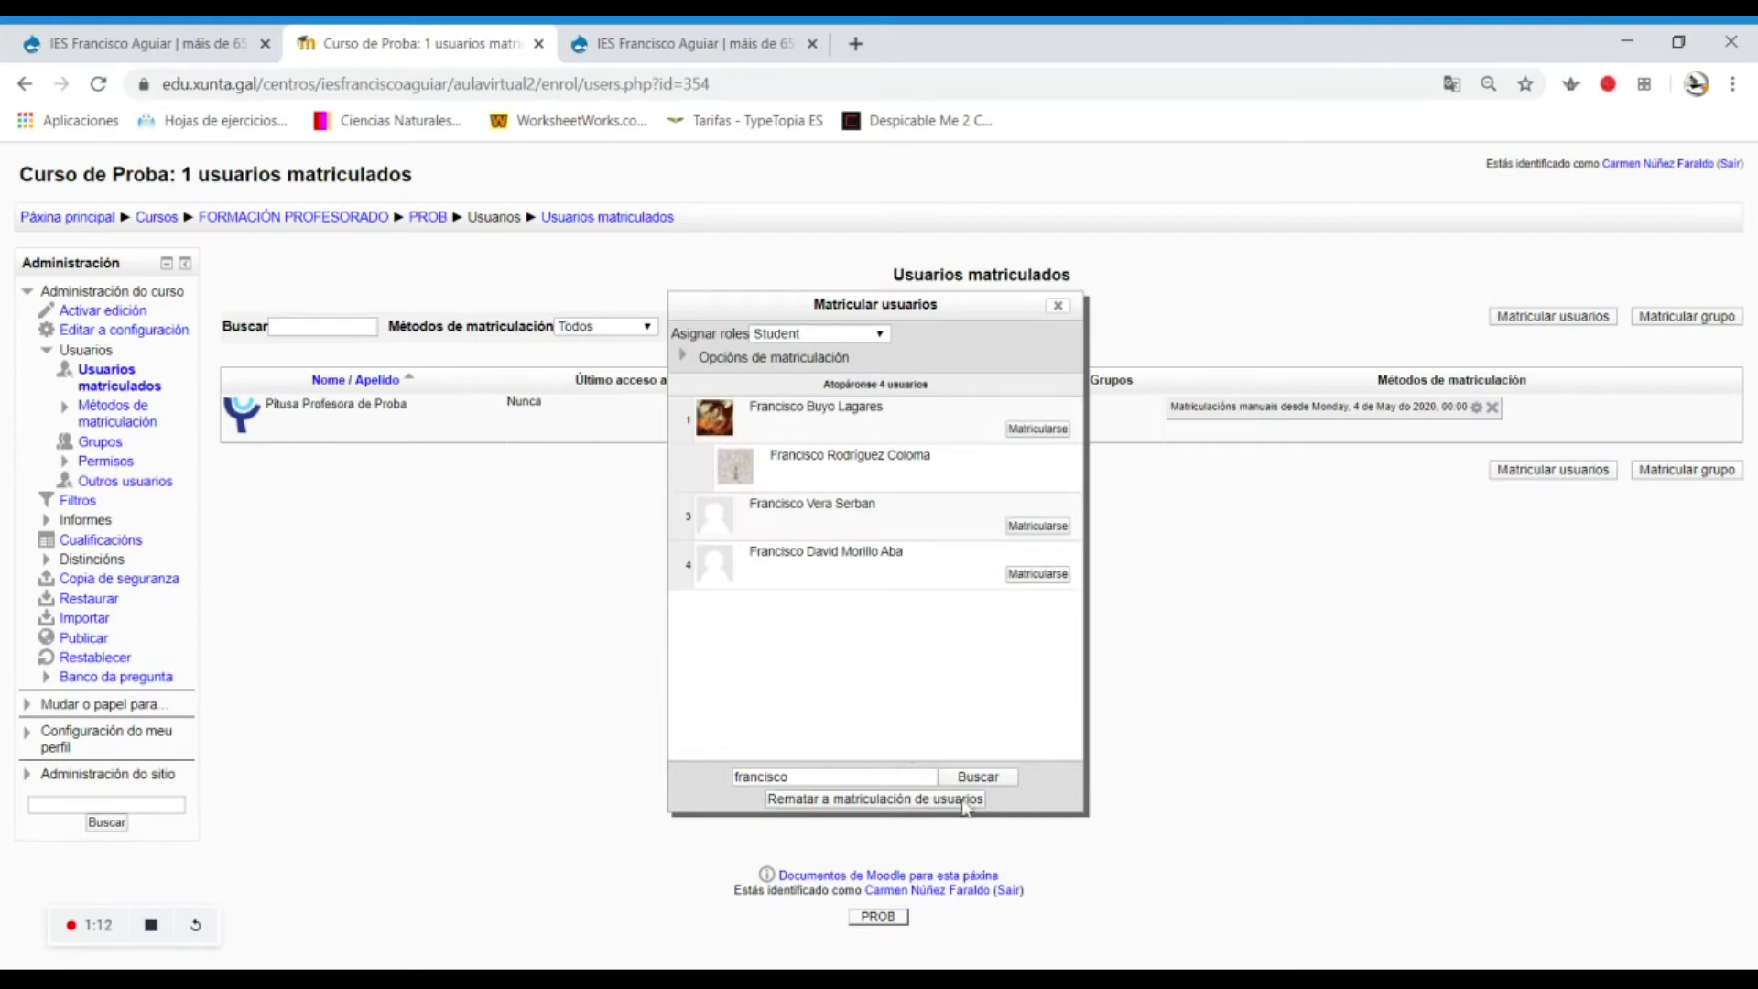
Search 'p', enrol a test student account as Student, and finish enrolling users.
double_click(885, 777)
type("proba")
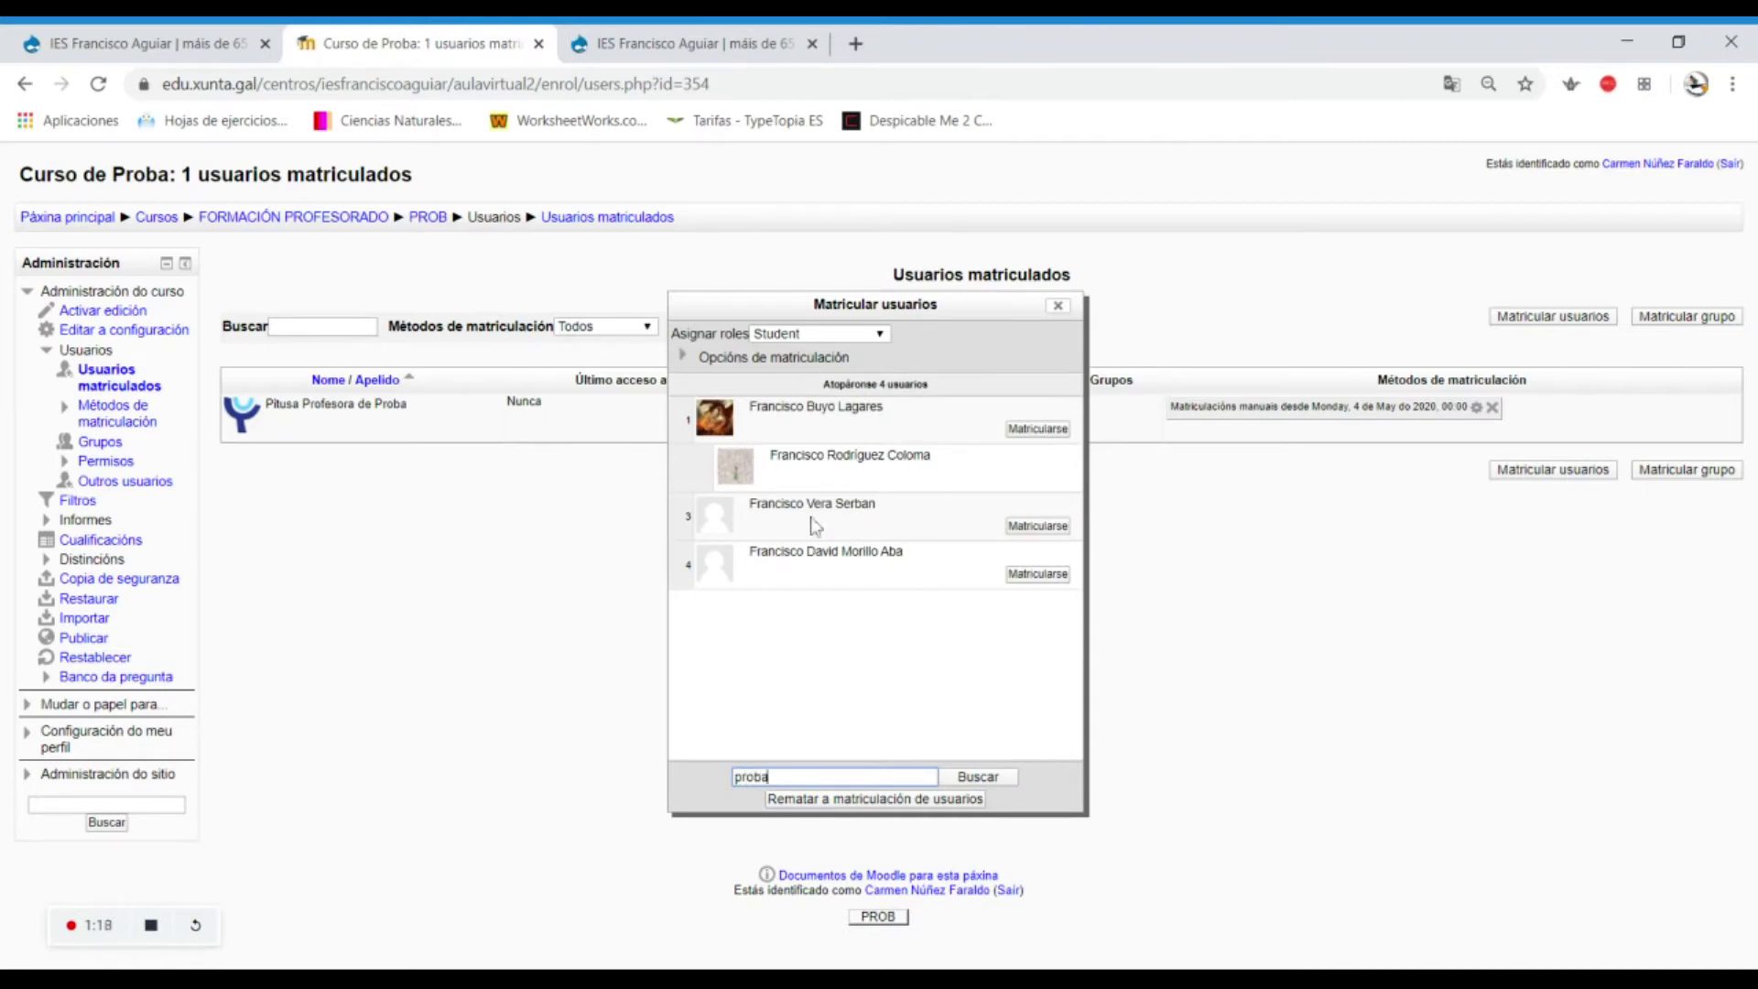
left_click(1003, 775)
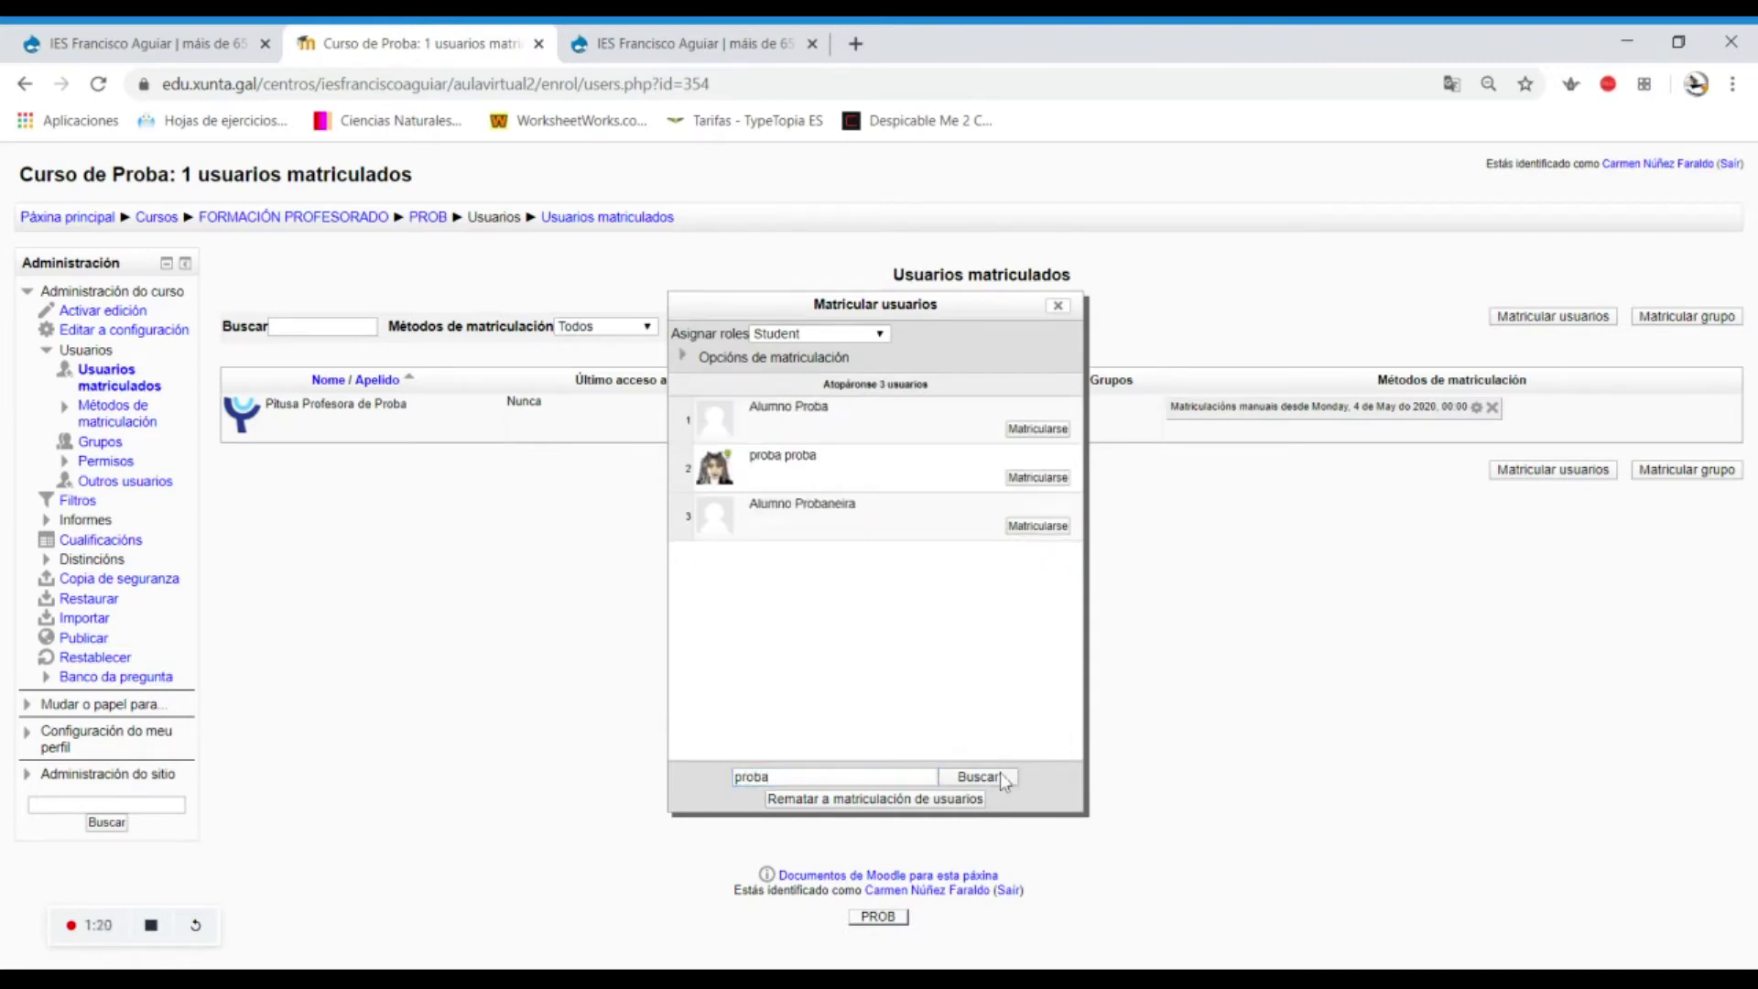
left_click(1034, 480)
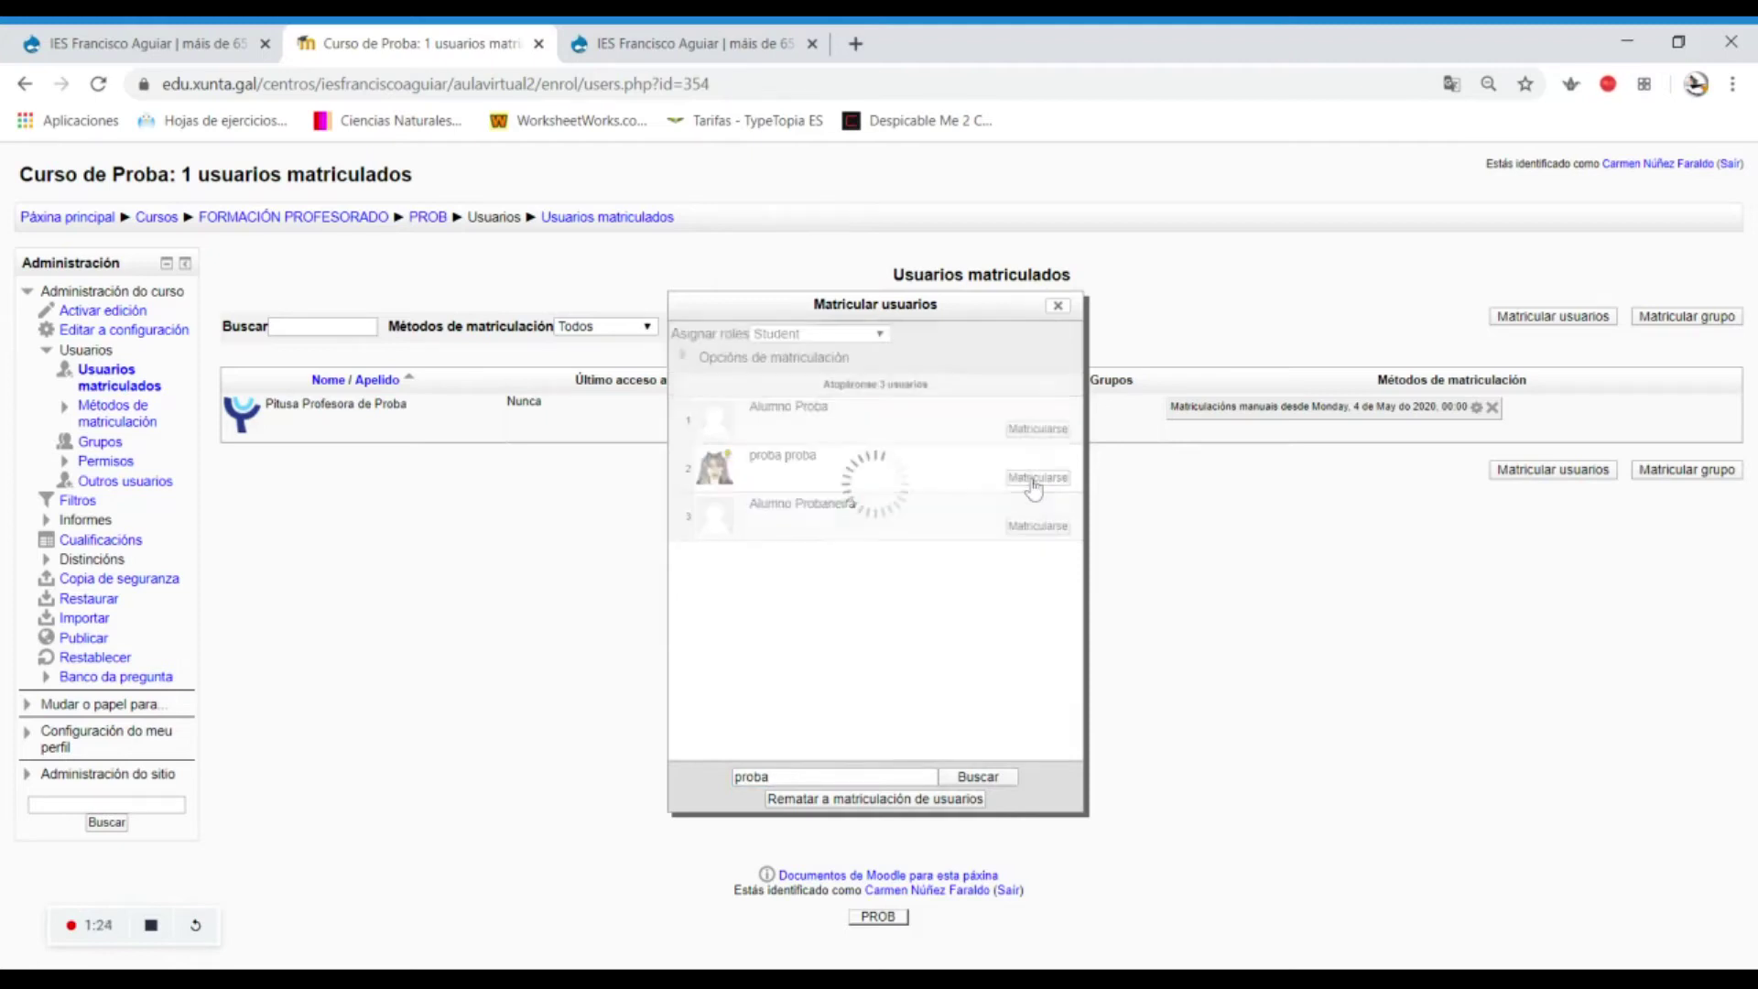
left_click(948, 799)
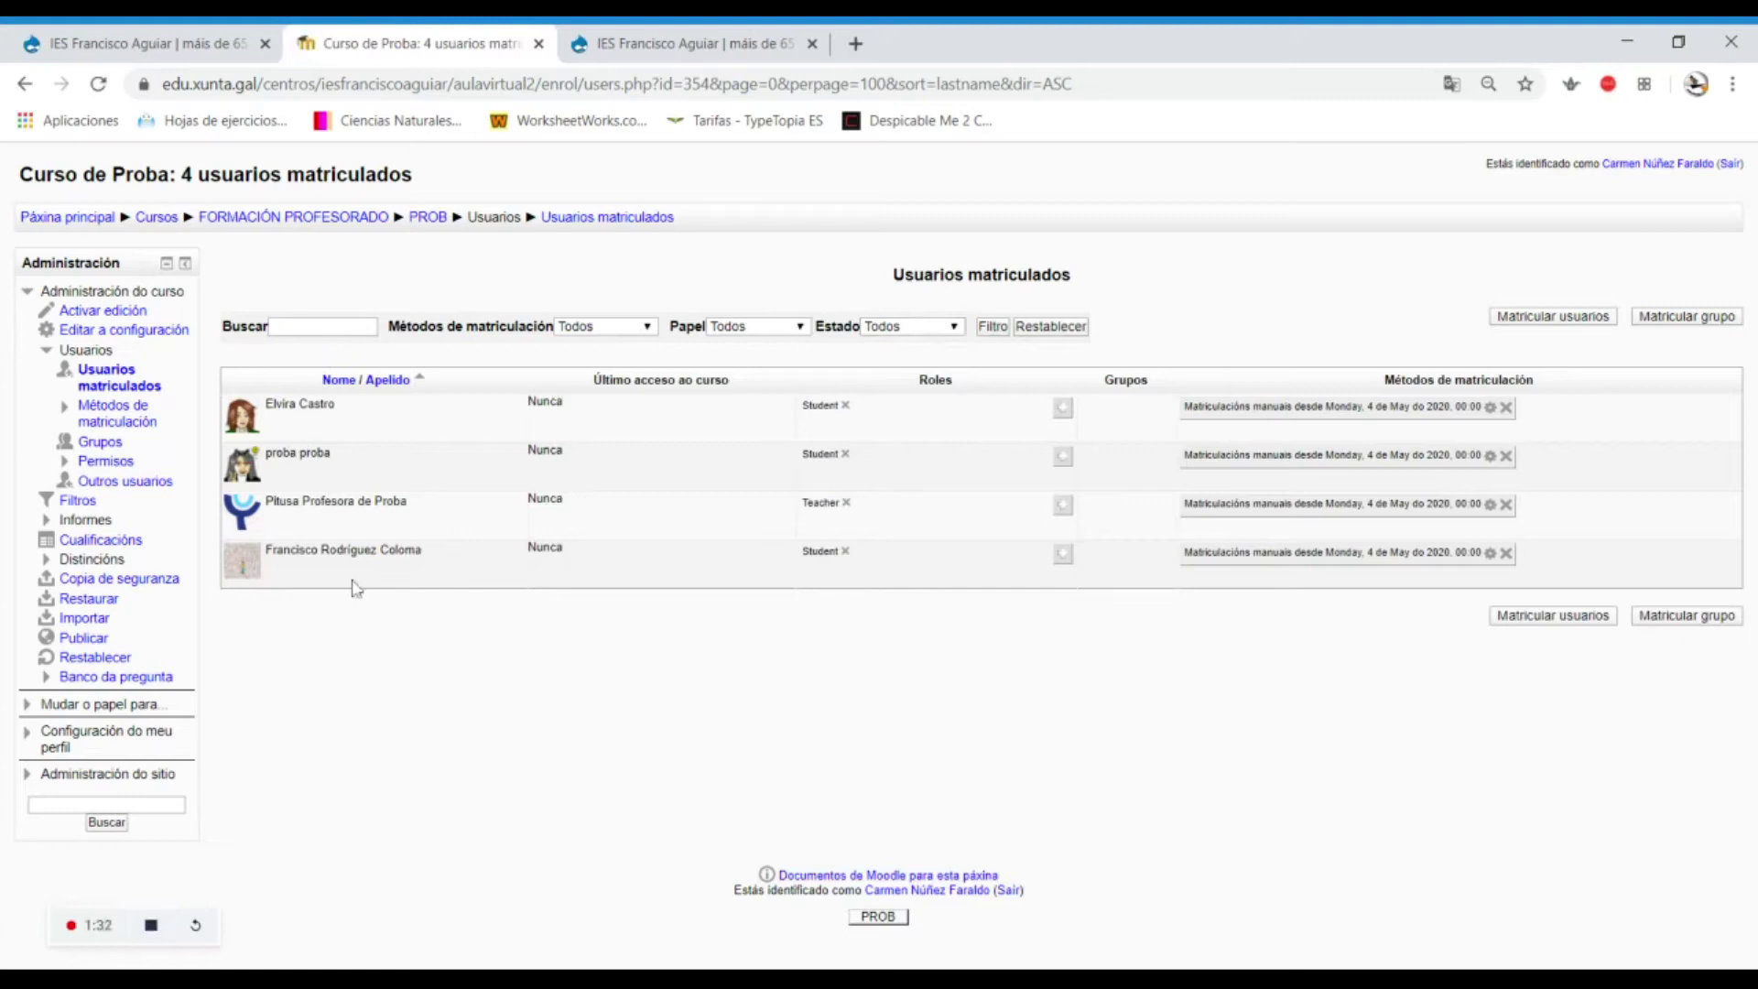
Filter enrolled users by Manager, Teacher and Student roles, then unenrol the third student.
left_click(796, 330)
left_click(802, 361)
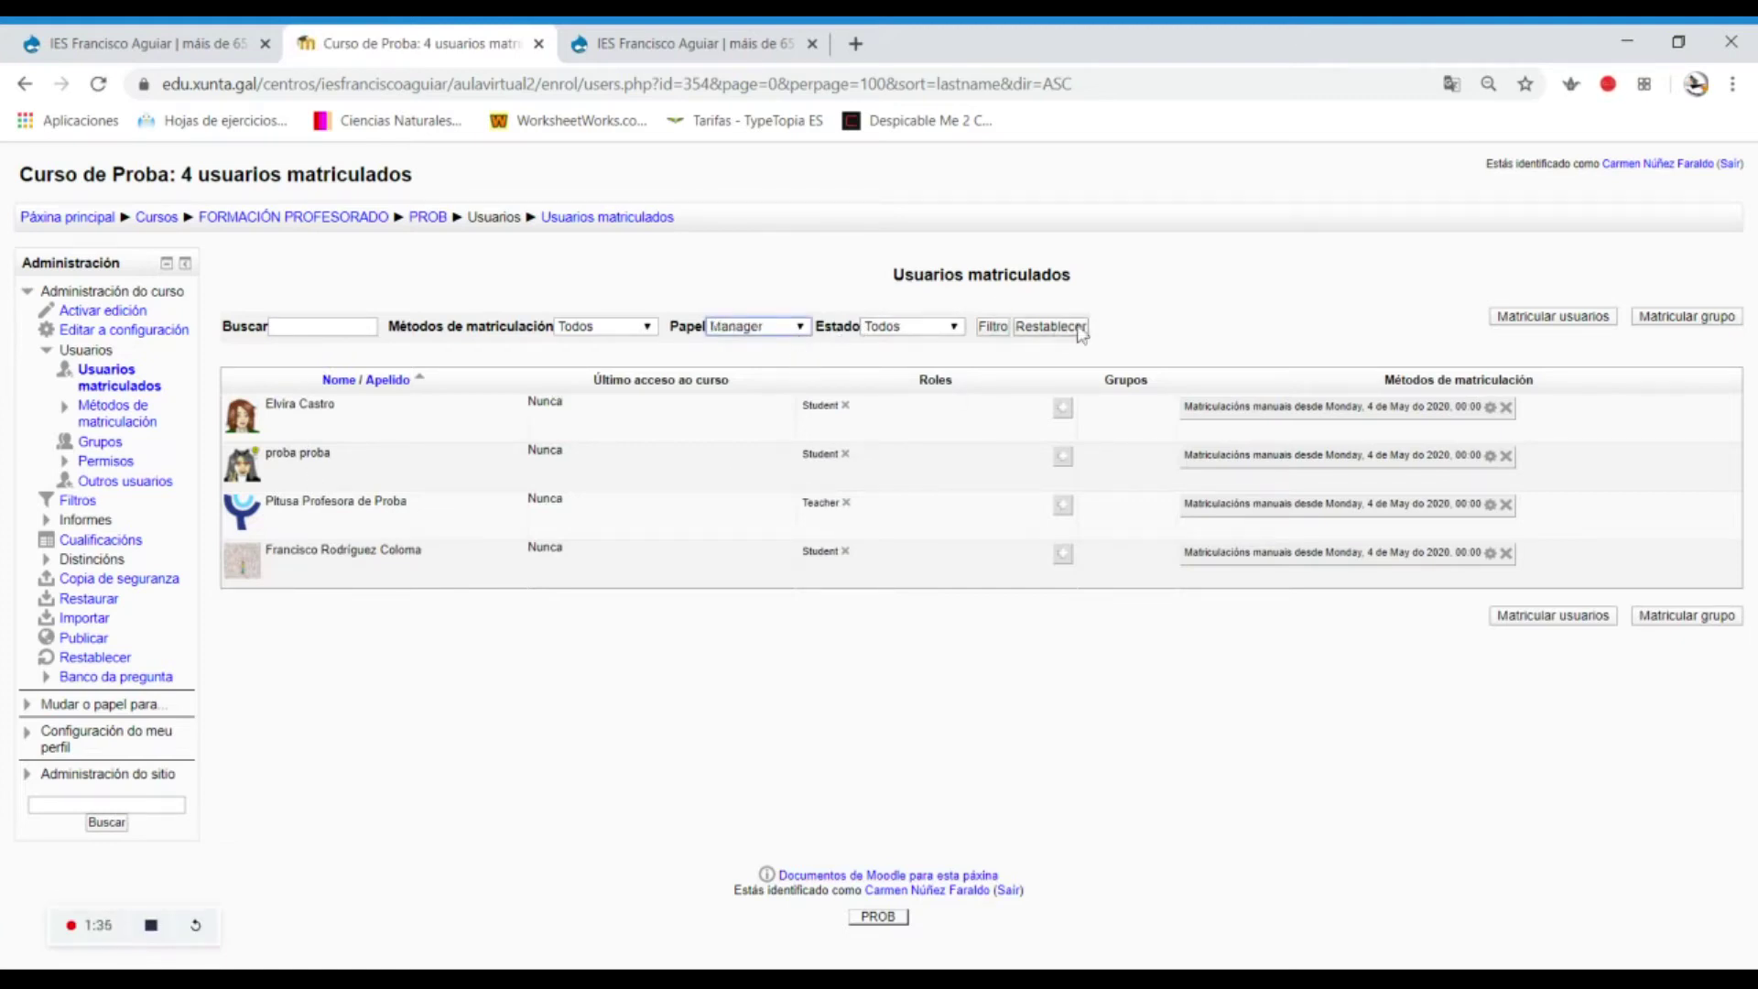
left_click(989, 328)
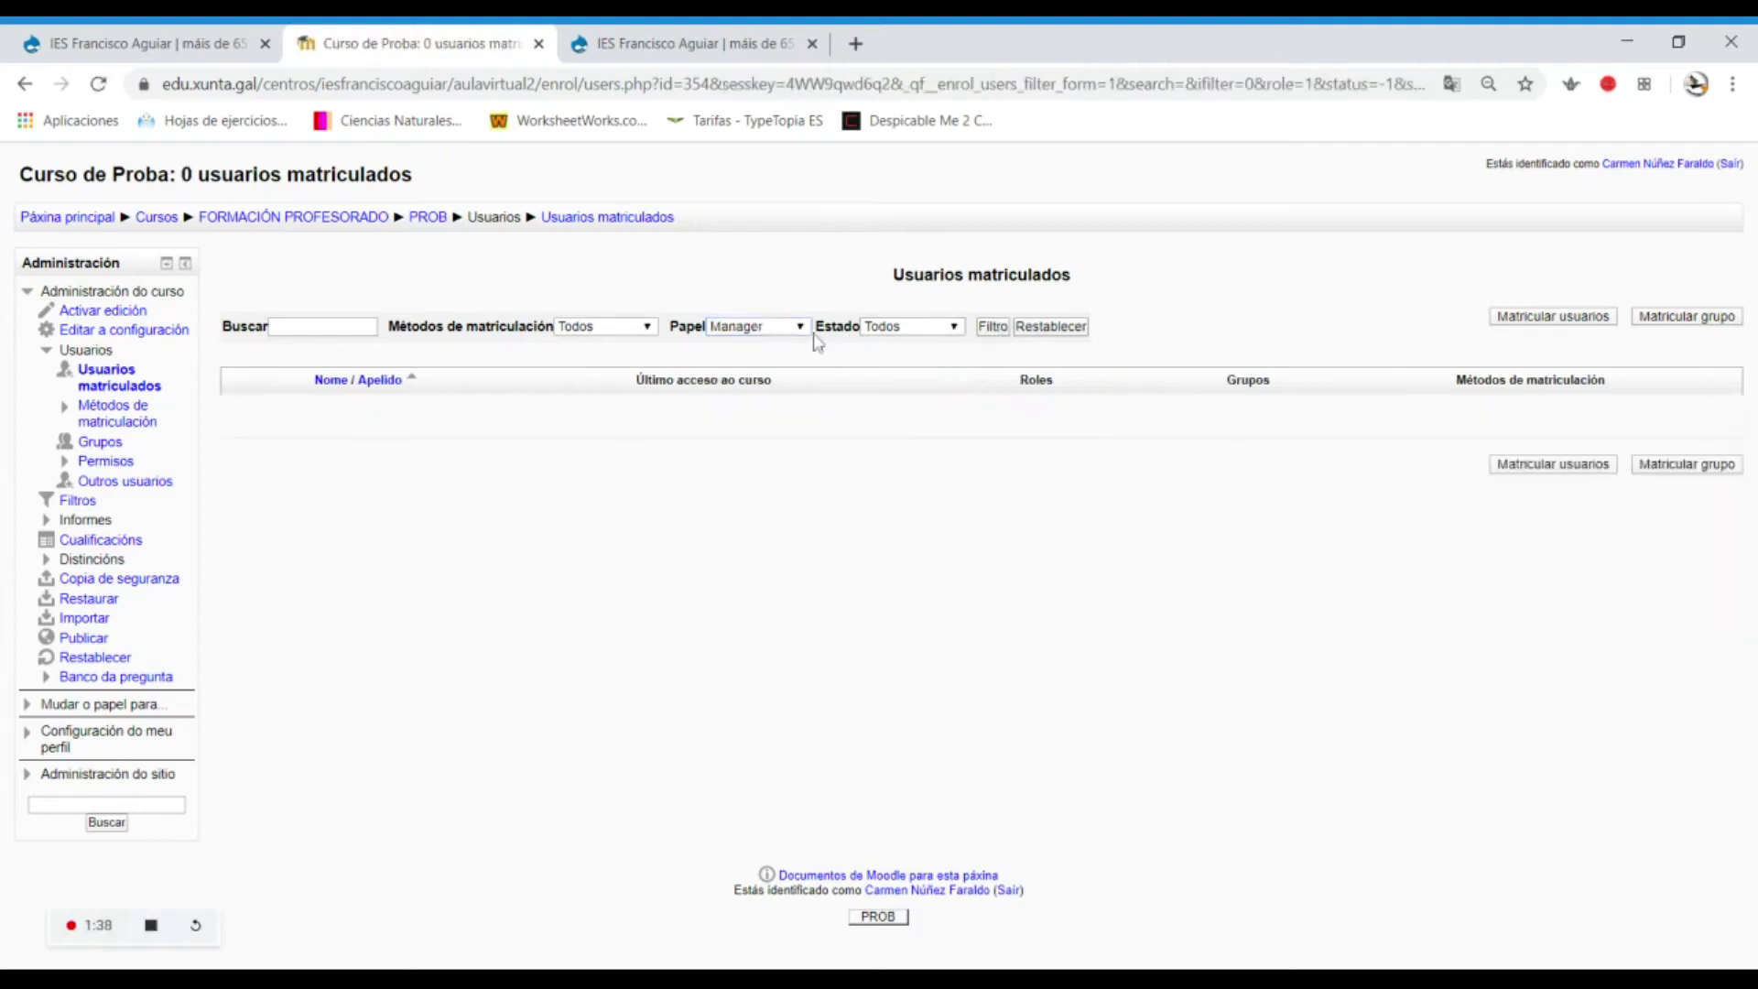
key("Down")
left_click(992, 330)
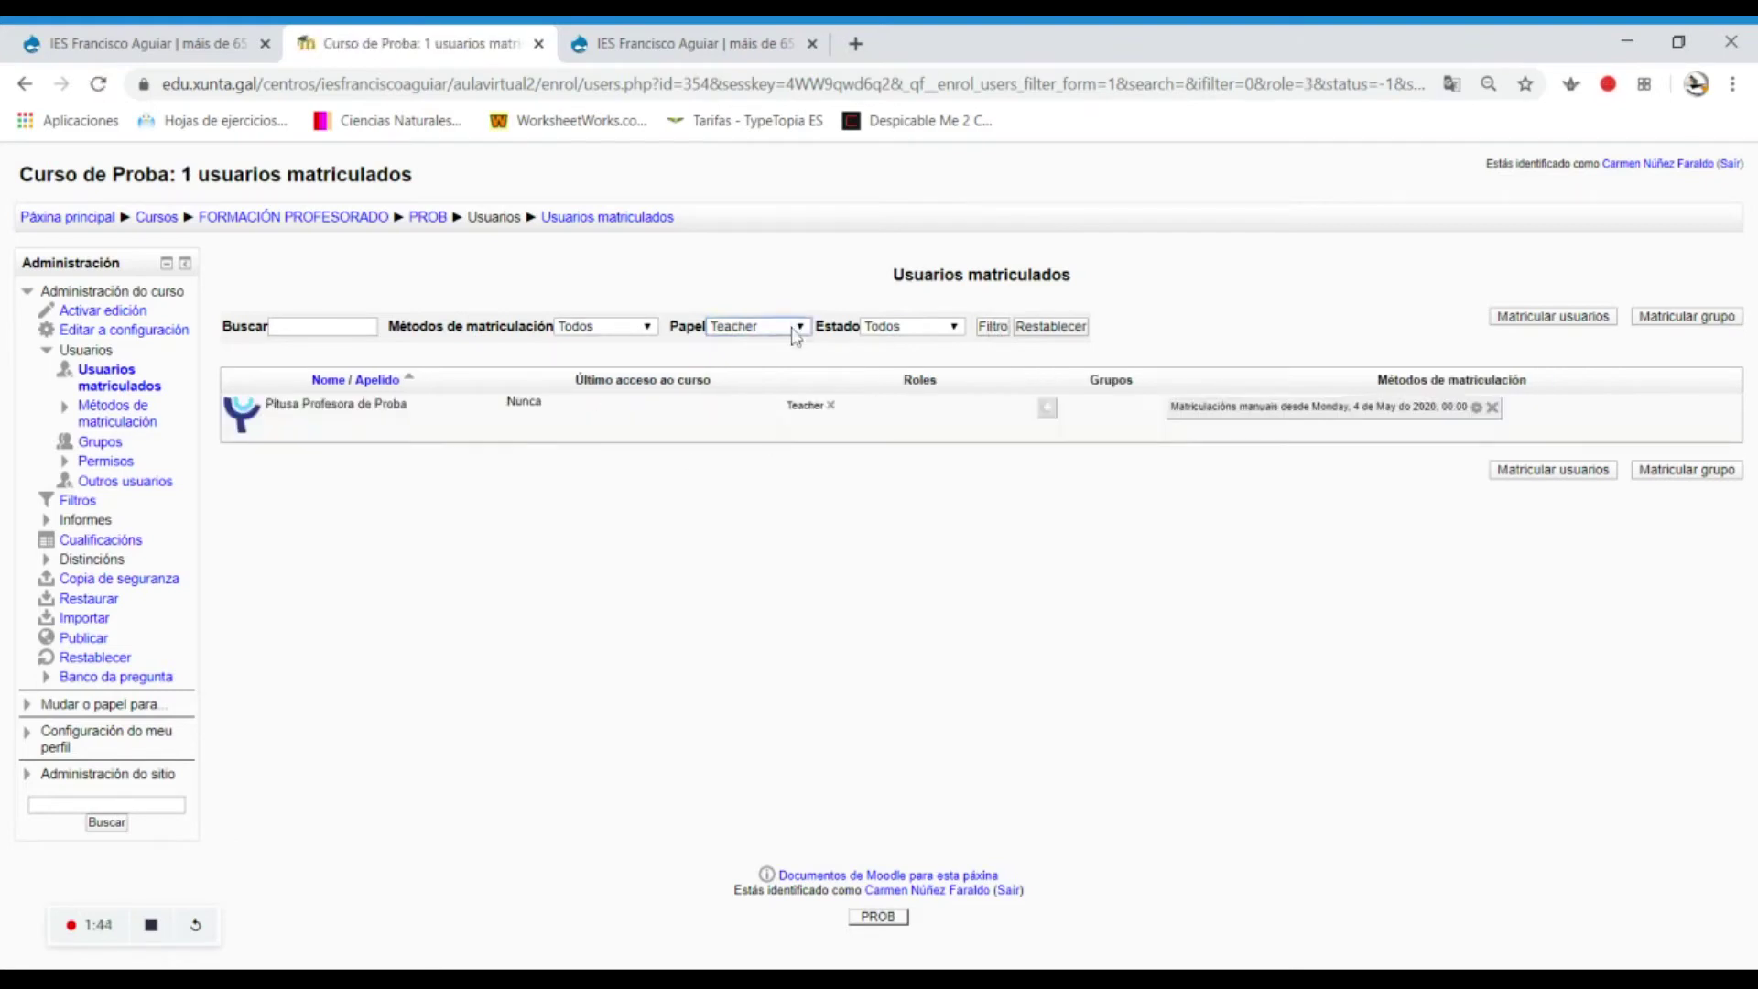
left_click(766, 423)
left_click(992, 327)
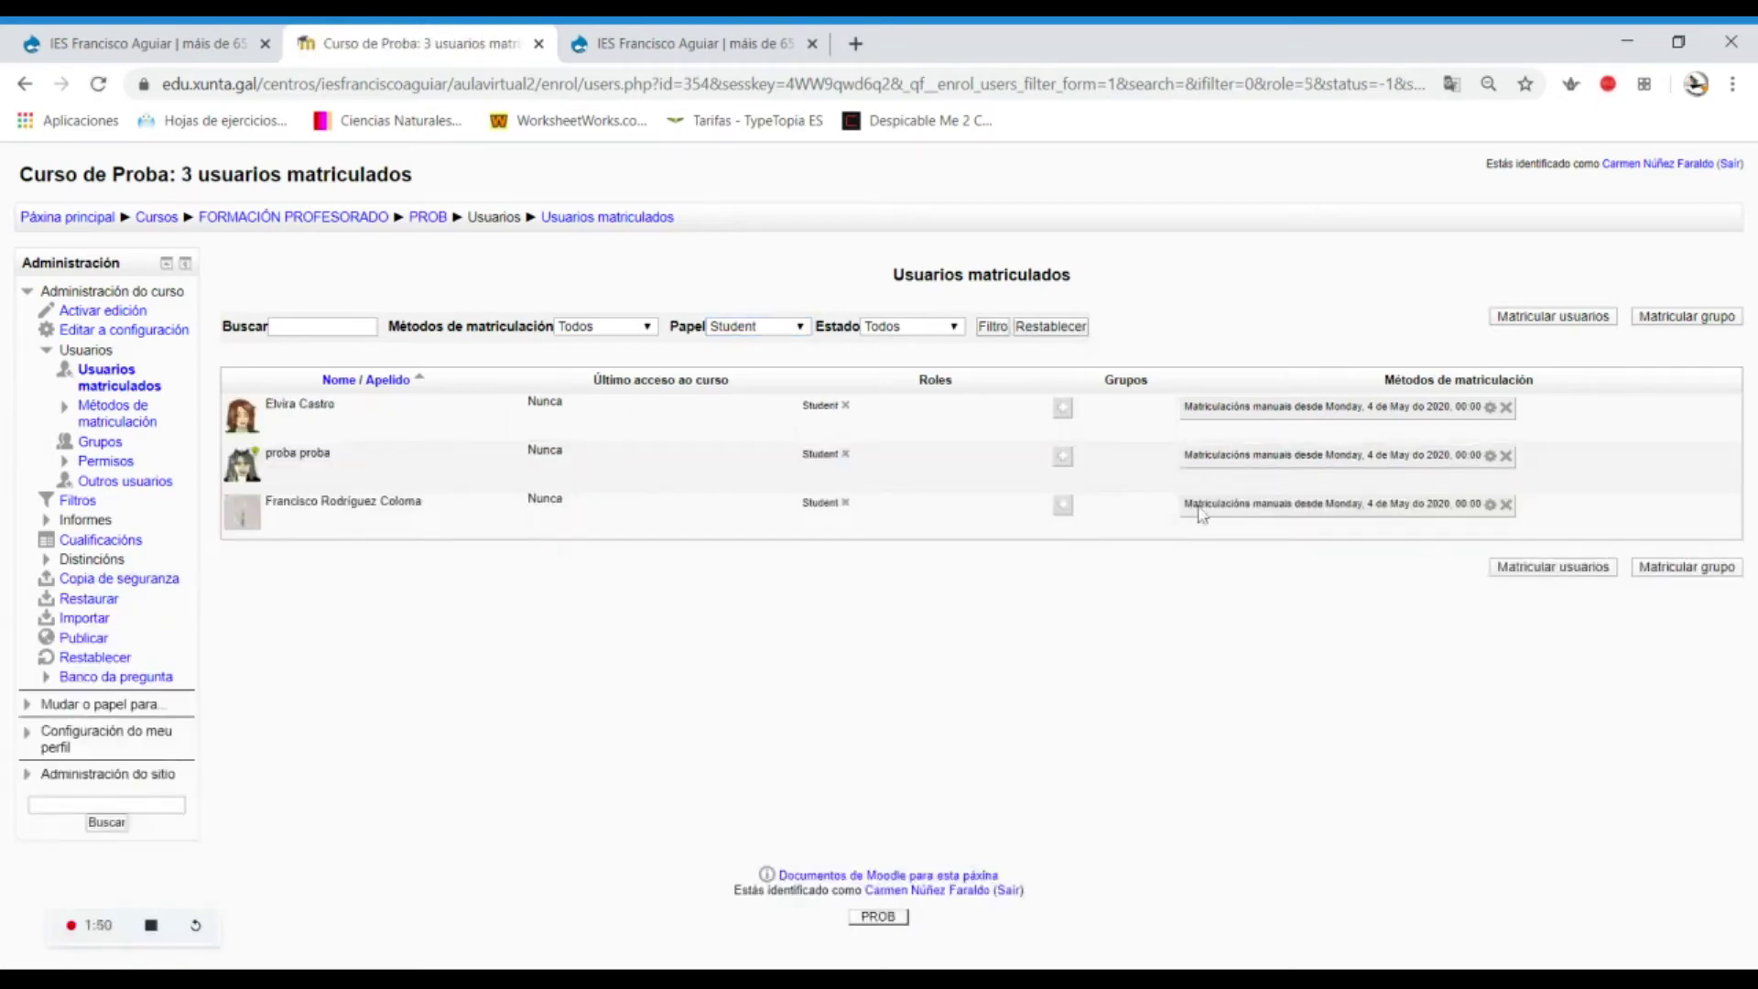
left_click(1507, 506)
left_click(943, 374)
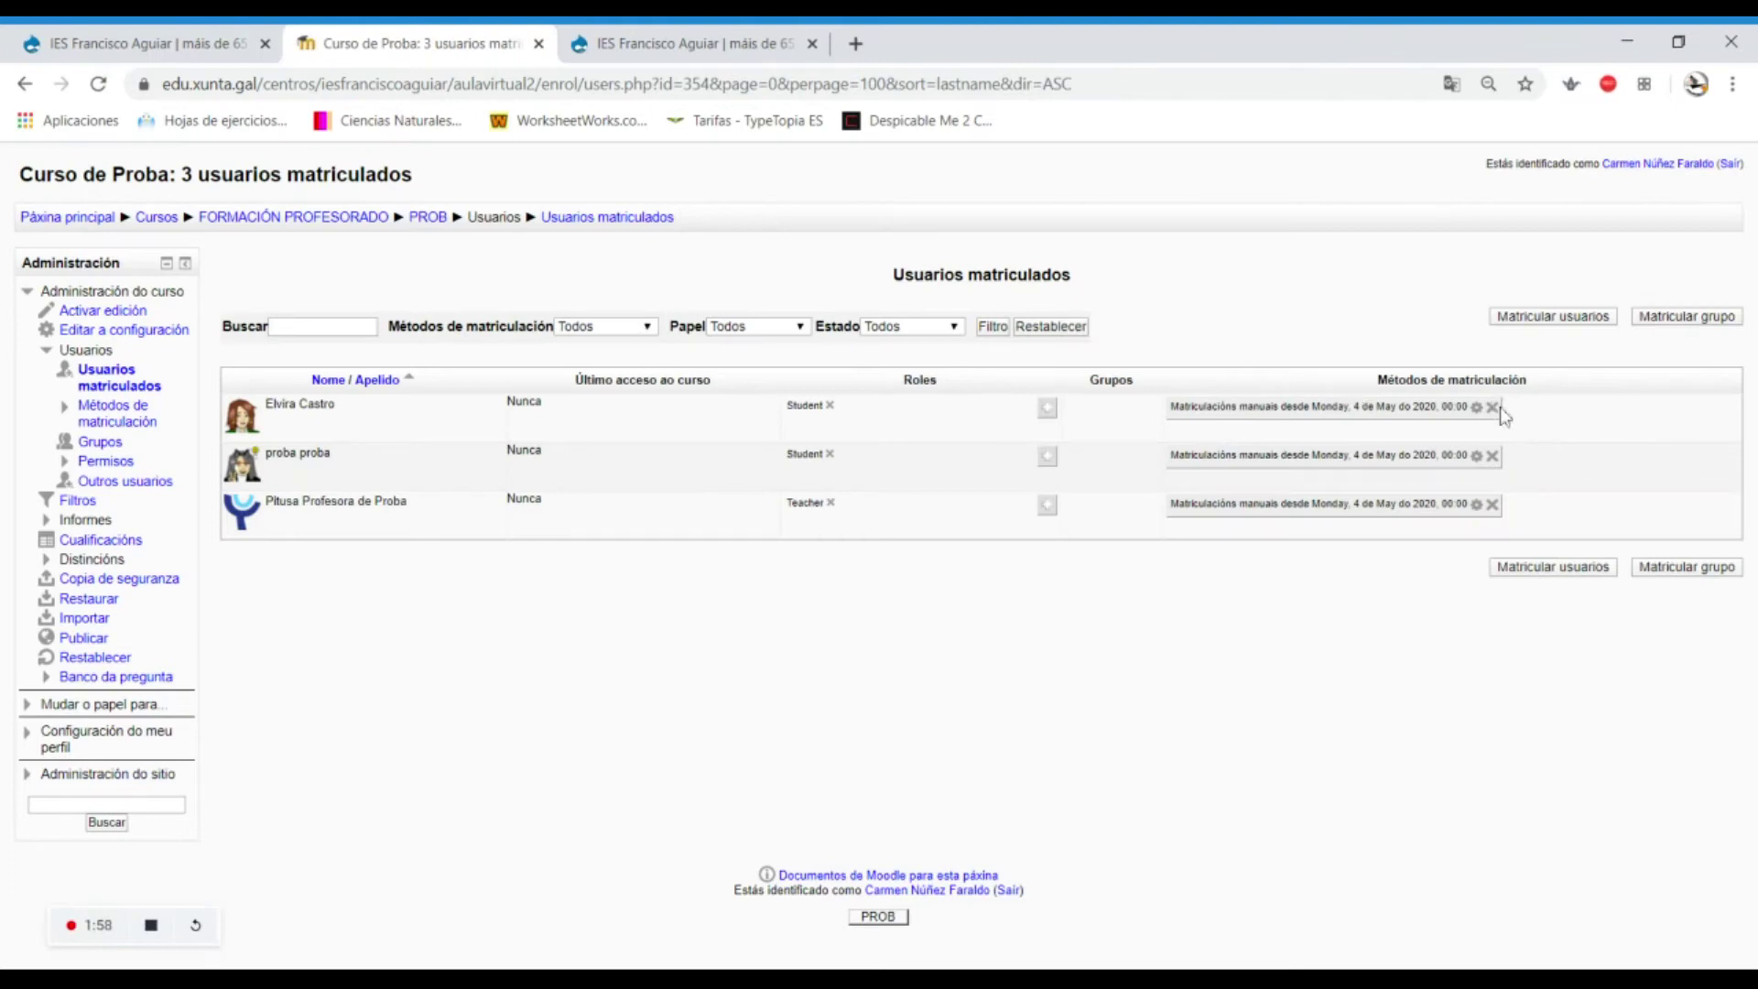
Unenrol both remaining students, confirming each Desmatricular prompt with Continuar.
left_click(1492, 407)
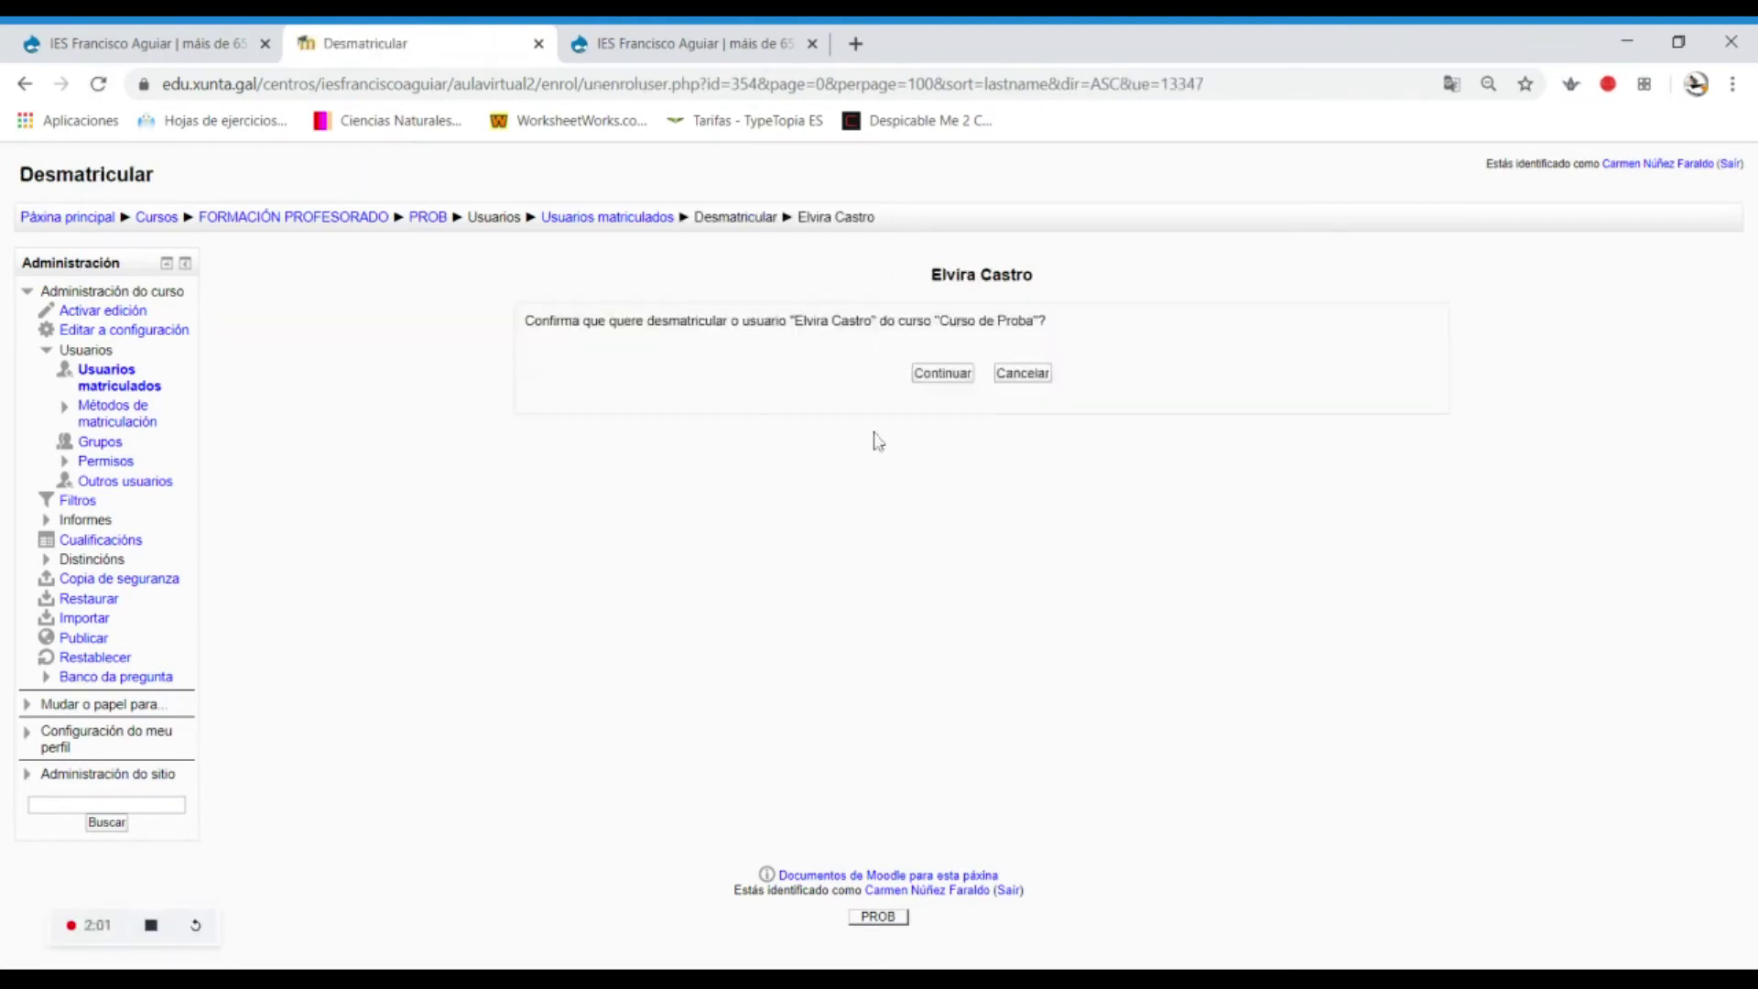
left_click(936, 374)
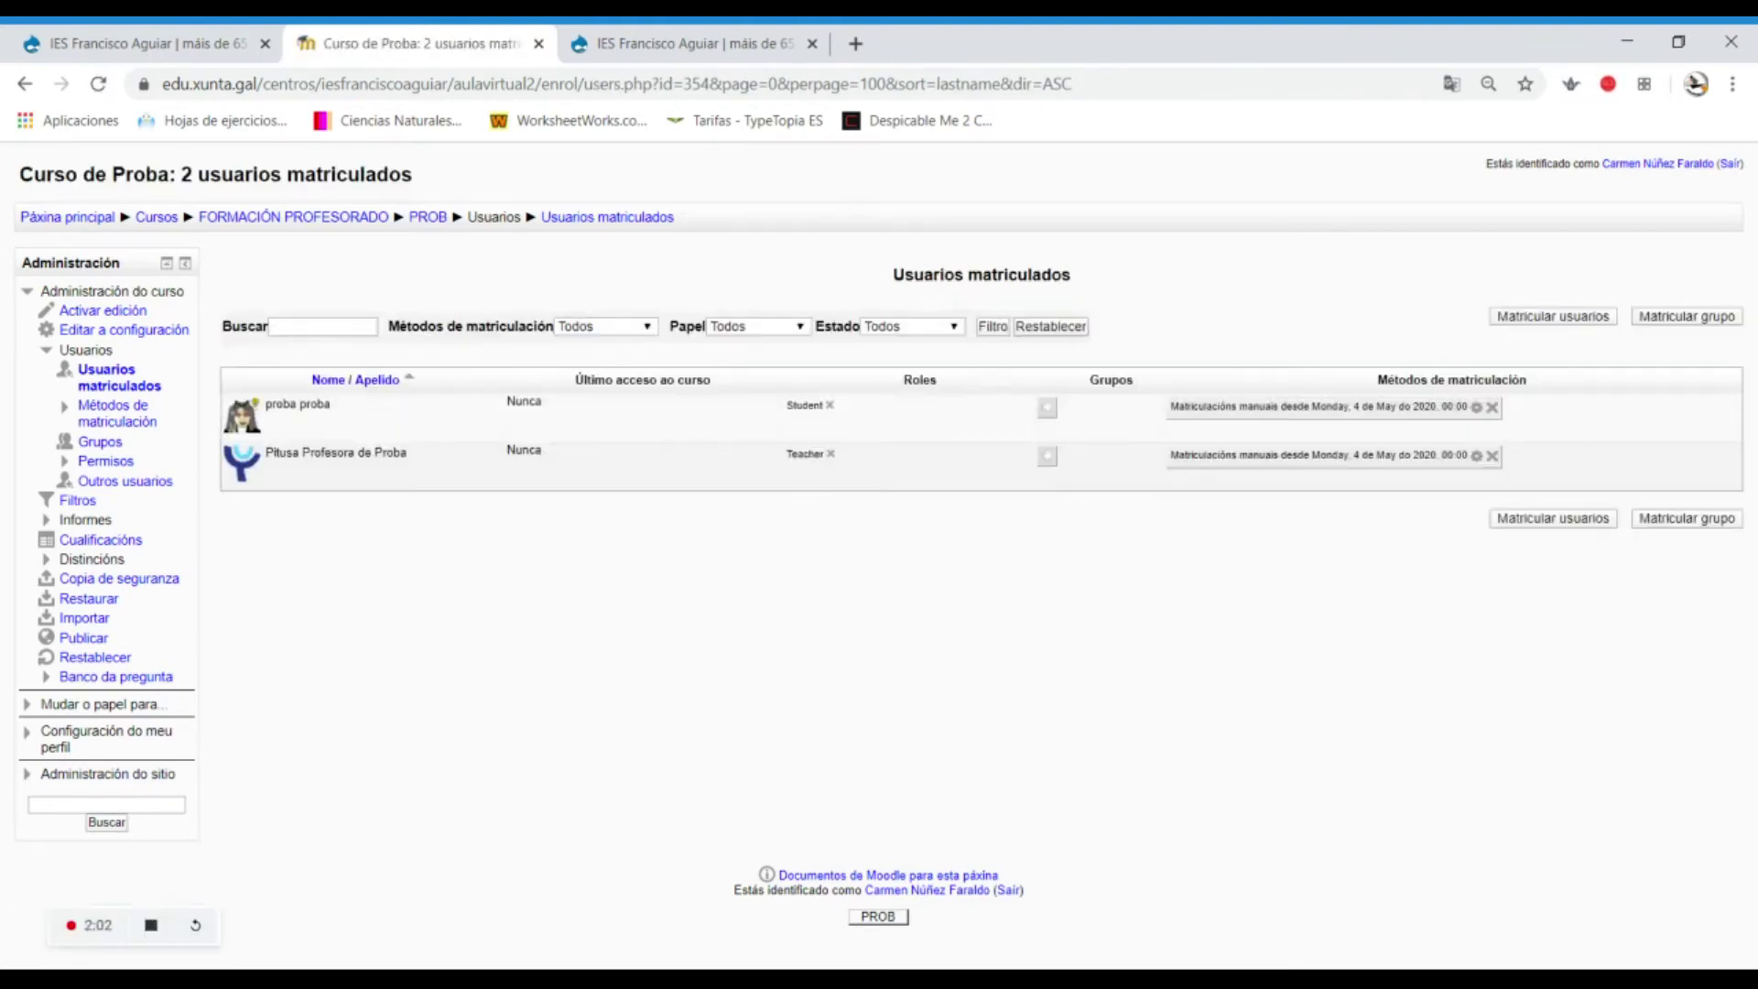
left_click(1493, 408)
left_click(946, 377)
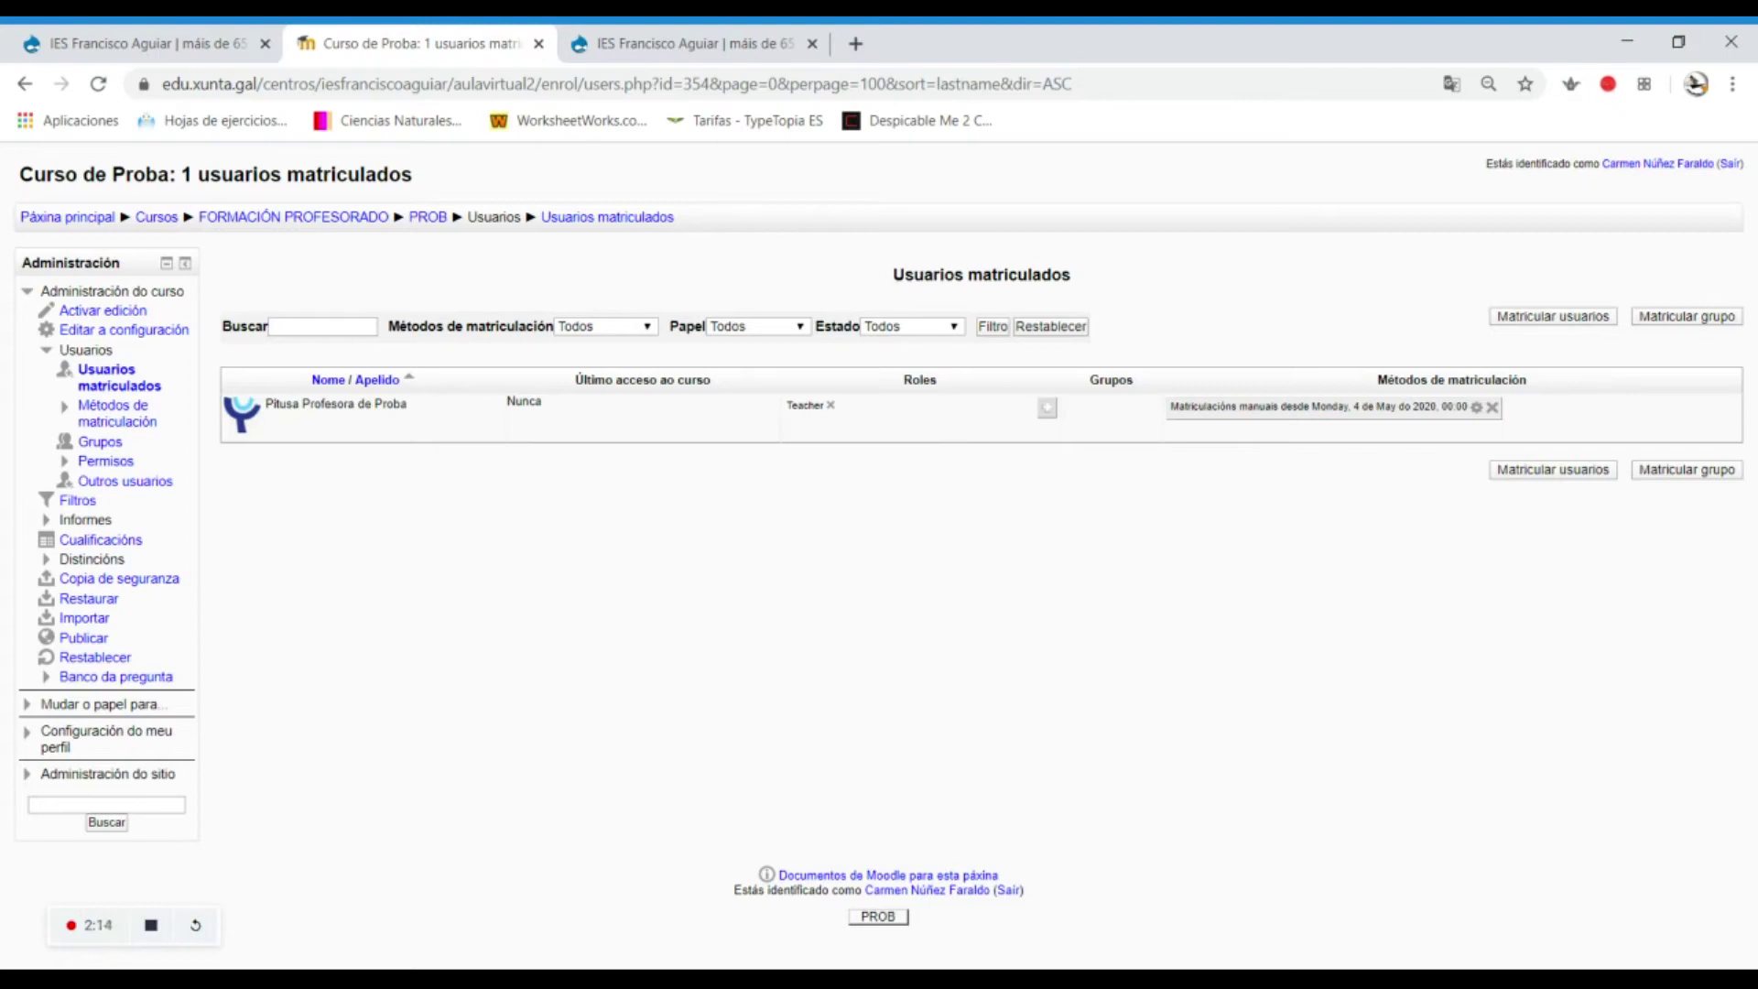
Enable the Automatriculación (Student) method and open its settings.
left_click(106, 412)
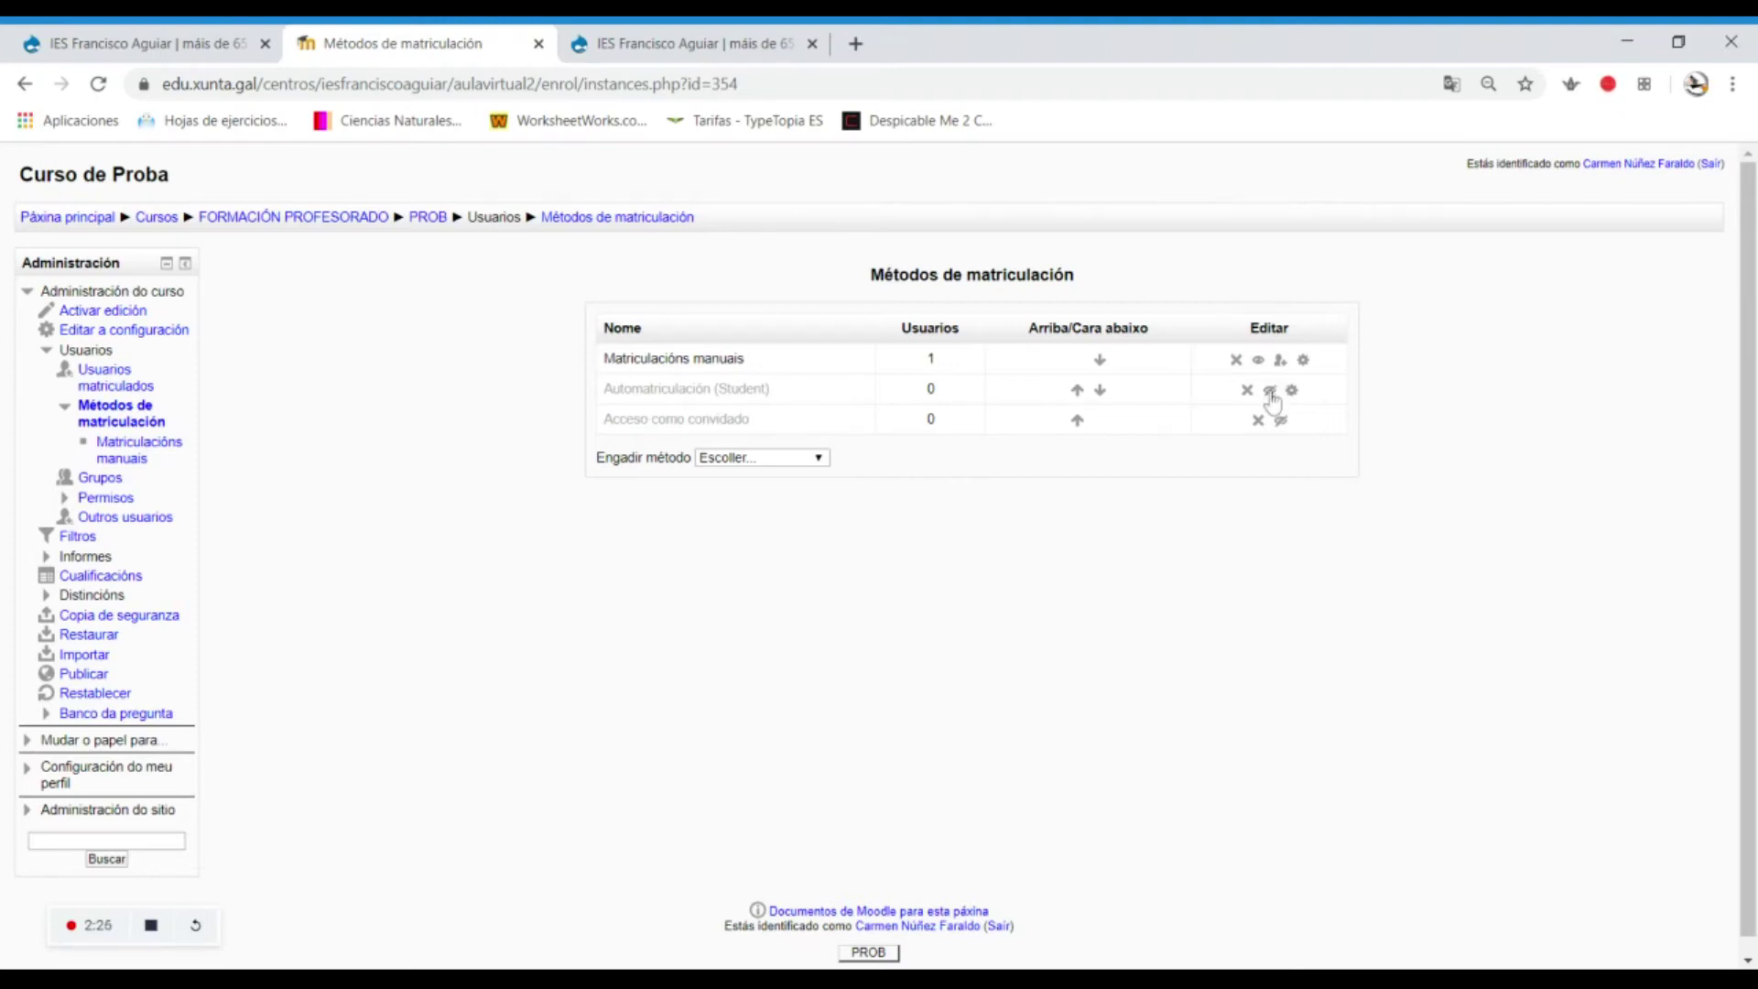
left_click(1271, 392)
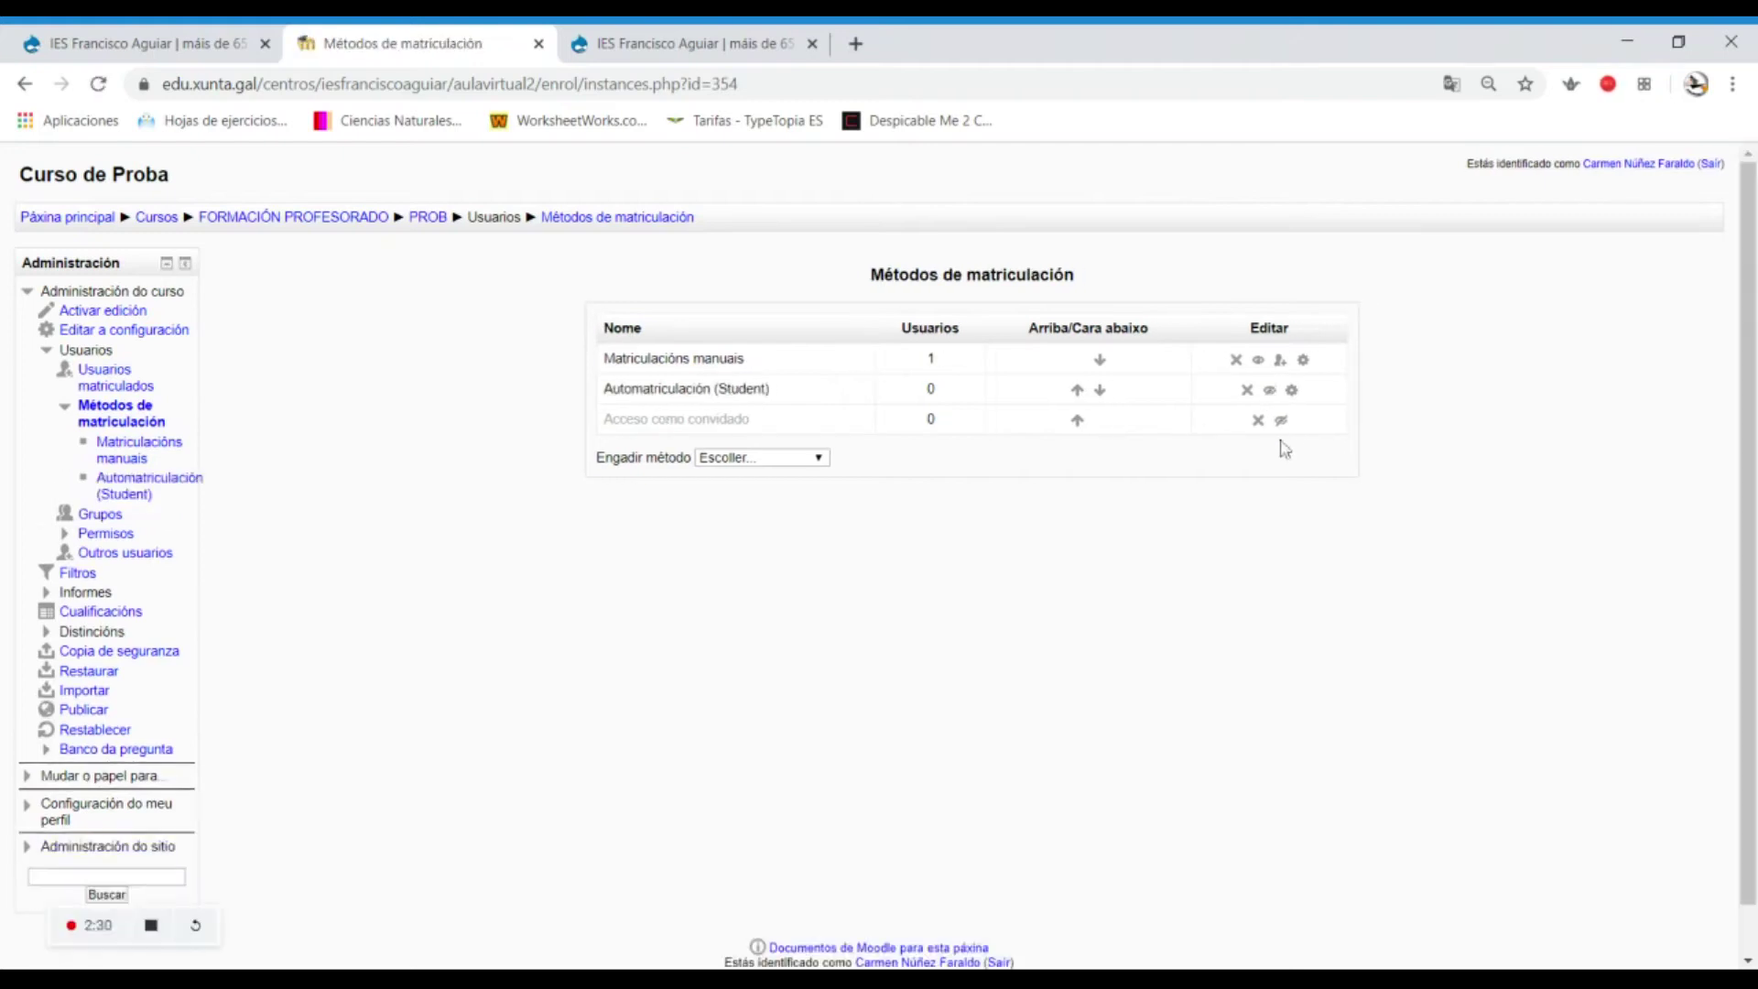
left_click(1292, 393)
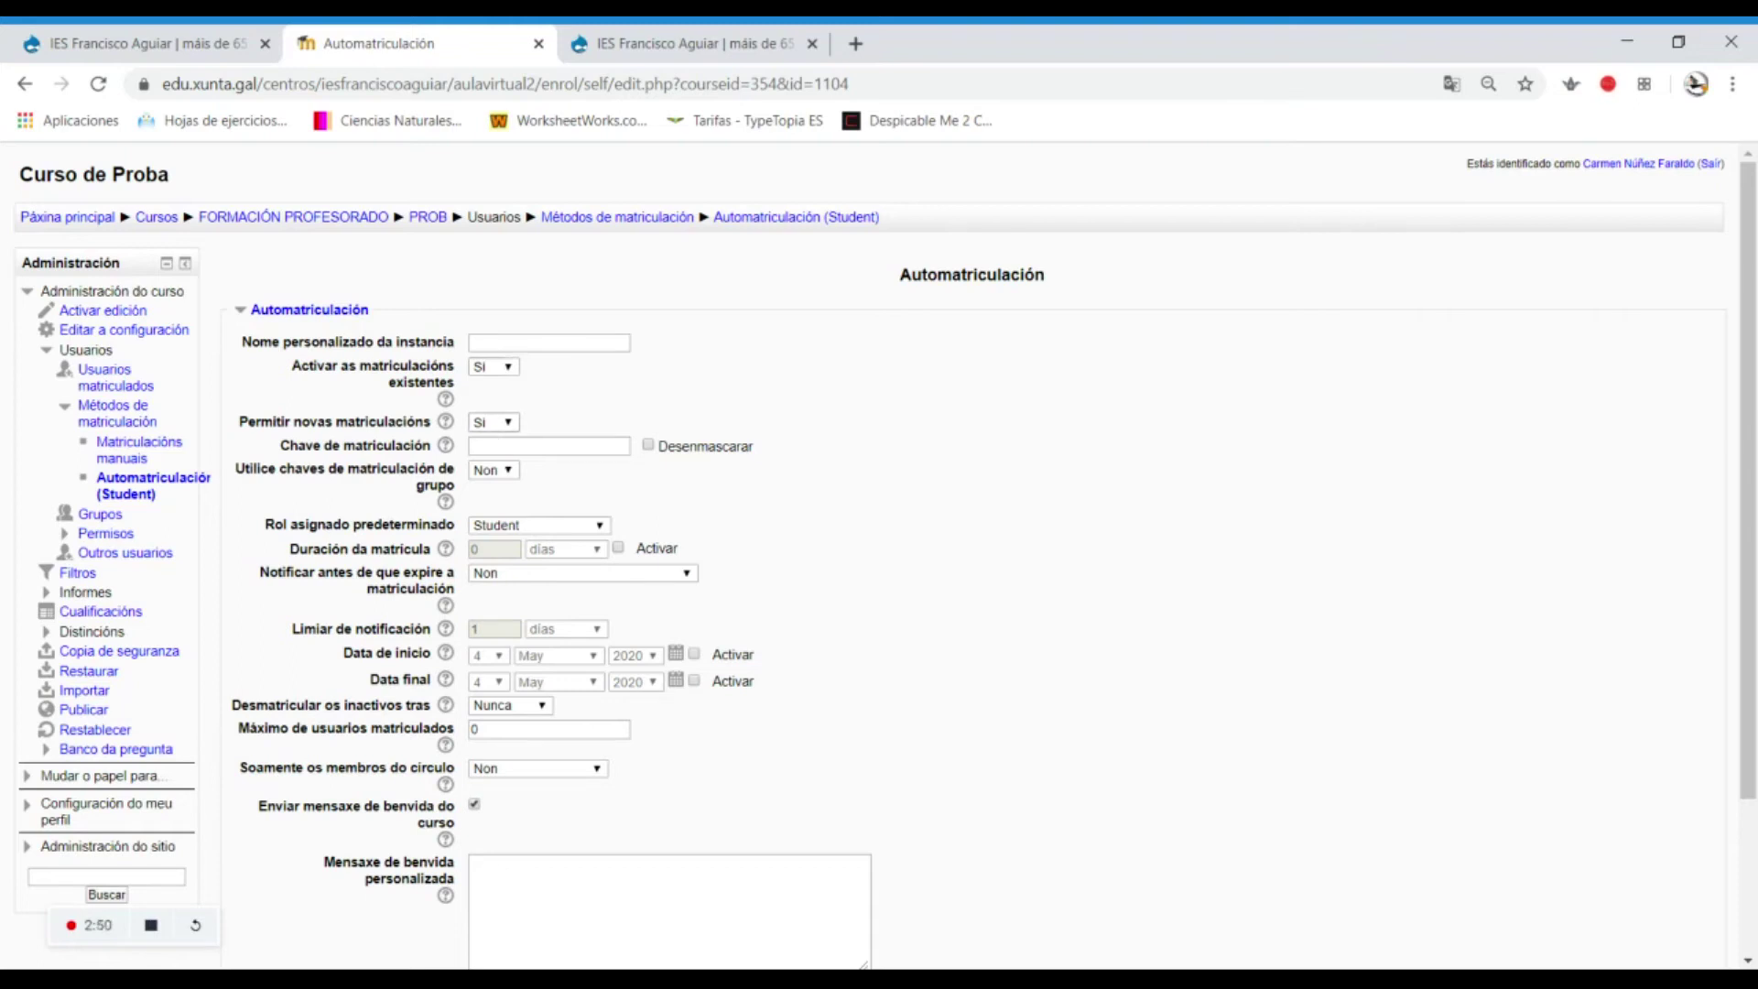
Unmask the Chave de matriculación field, enter the enrolment key, and check the maximum users limit.
left_click(652, 446)
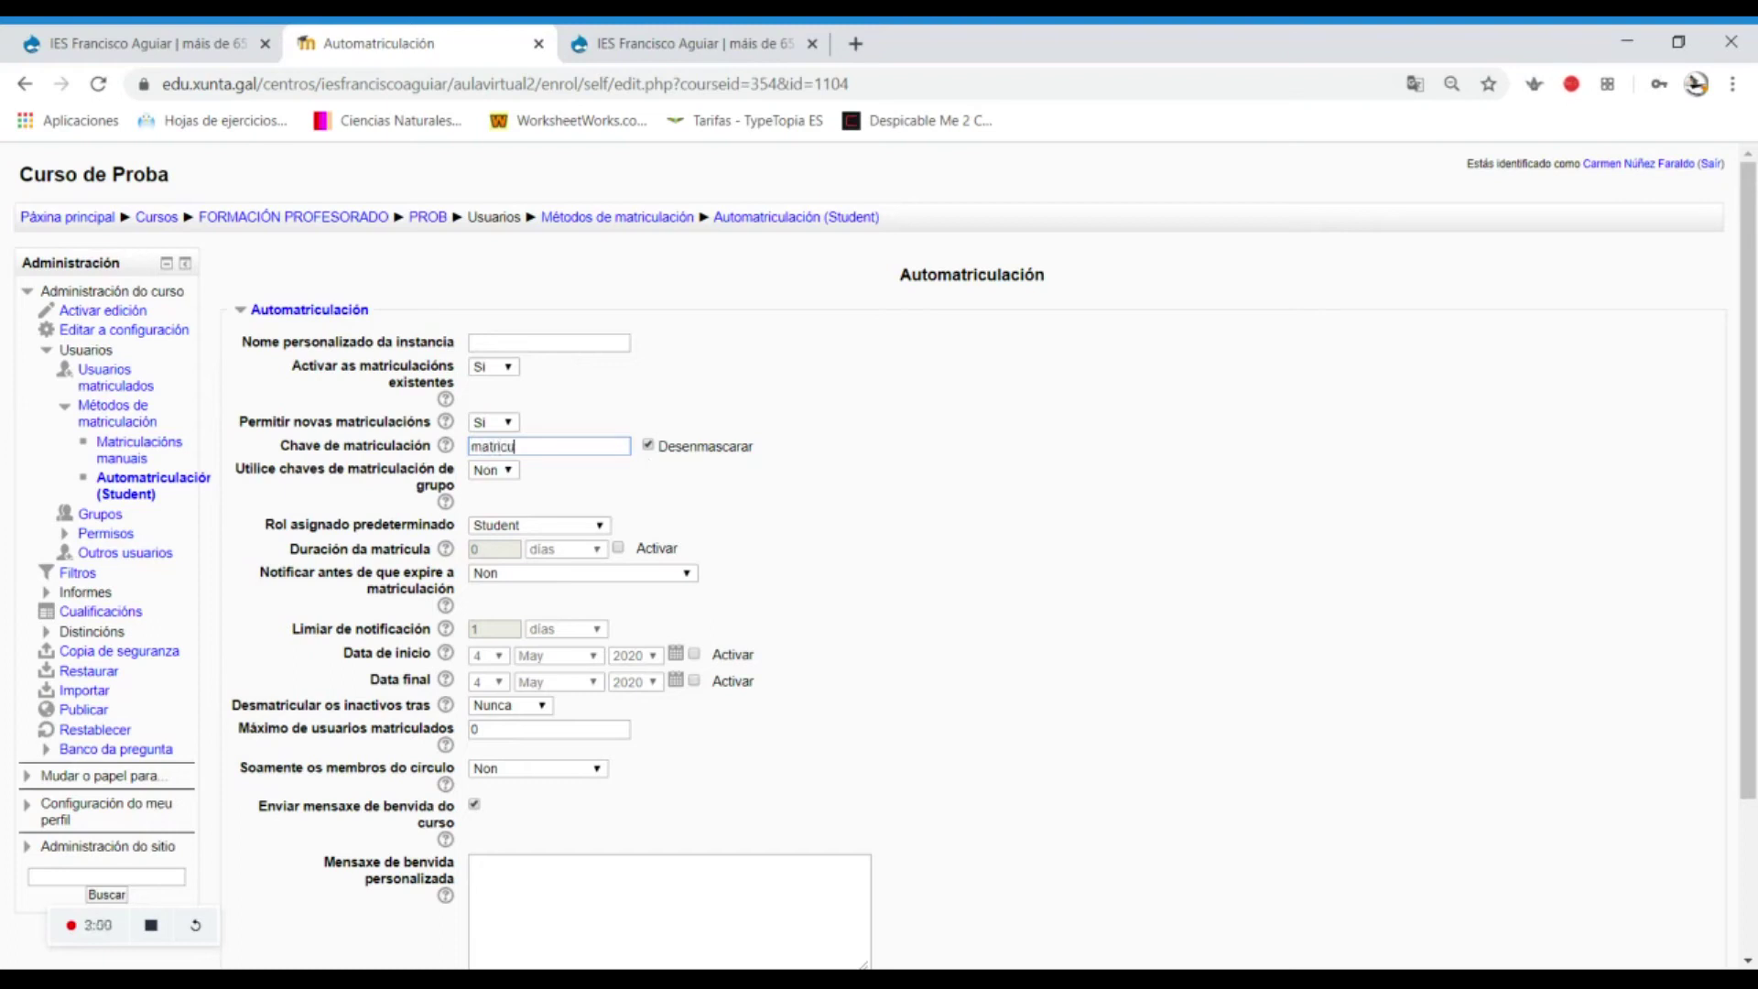
scroll(666, 756, "down", 1)
left_click(516, 615)
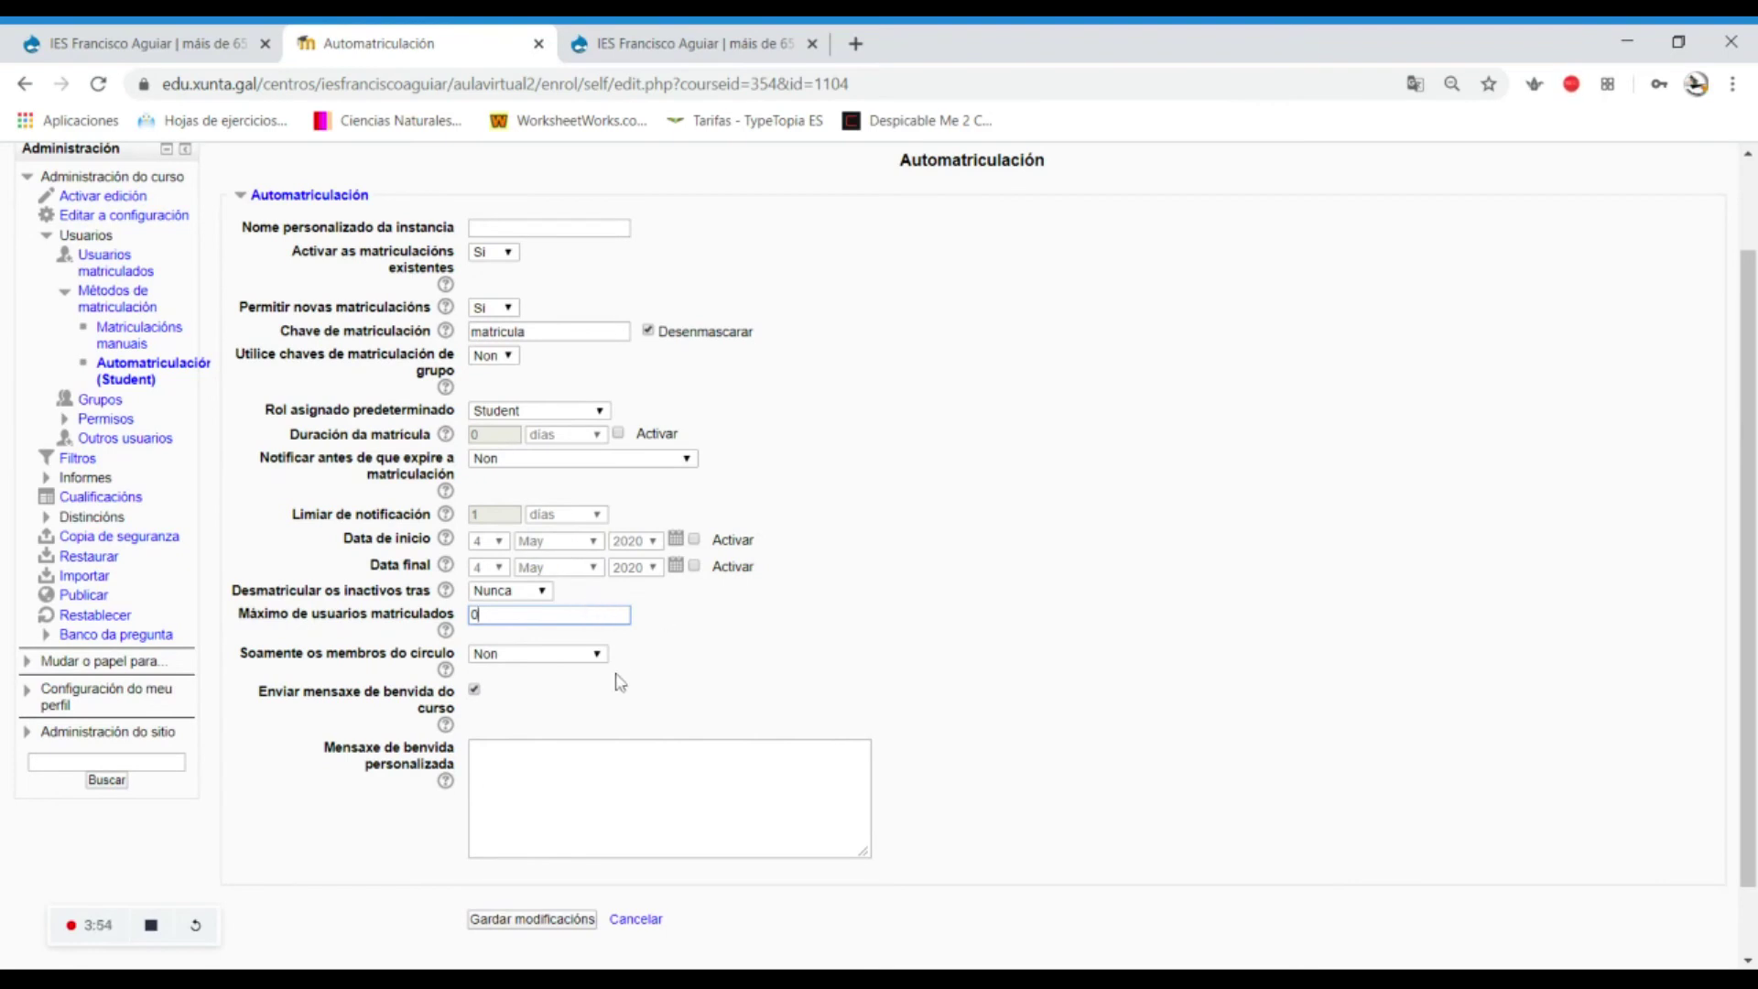
Write the custom welcome message 'Benvidos!'.
scroll(620, 682, "down", 2)
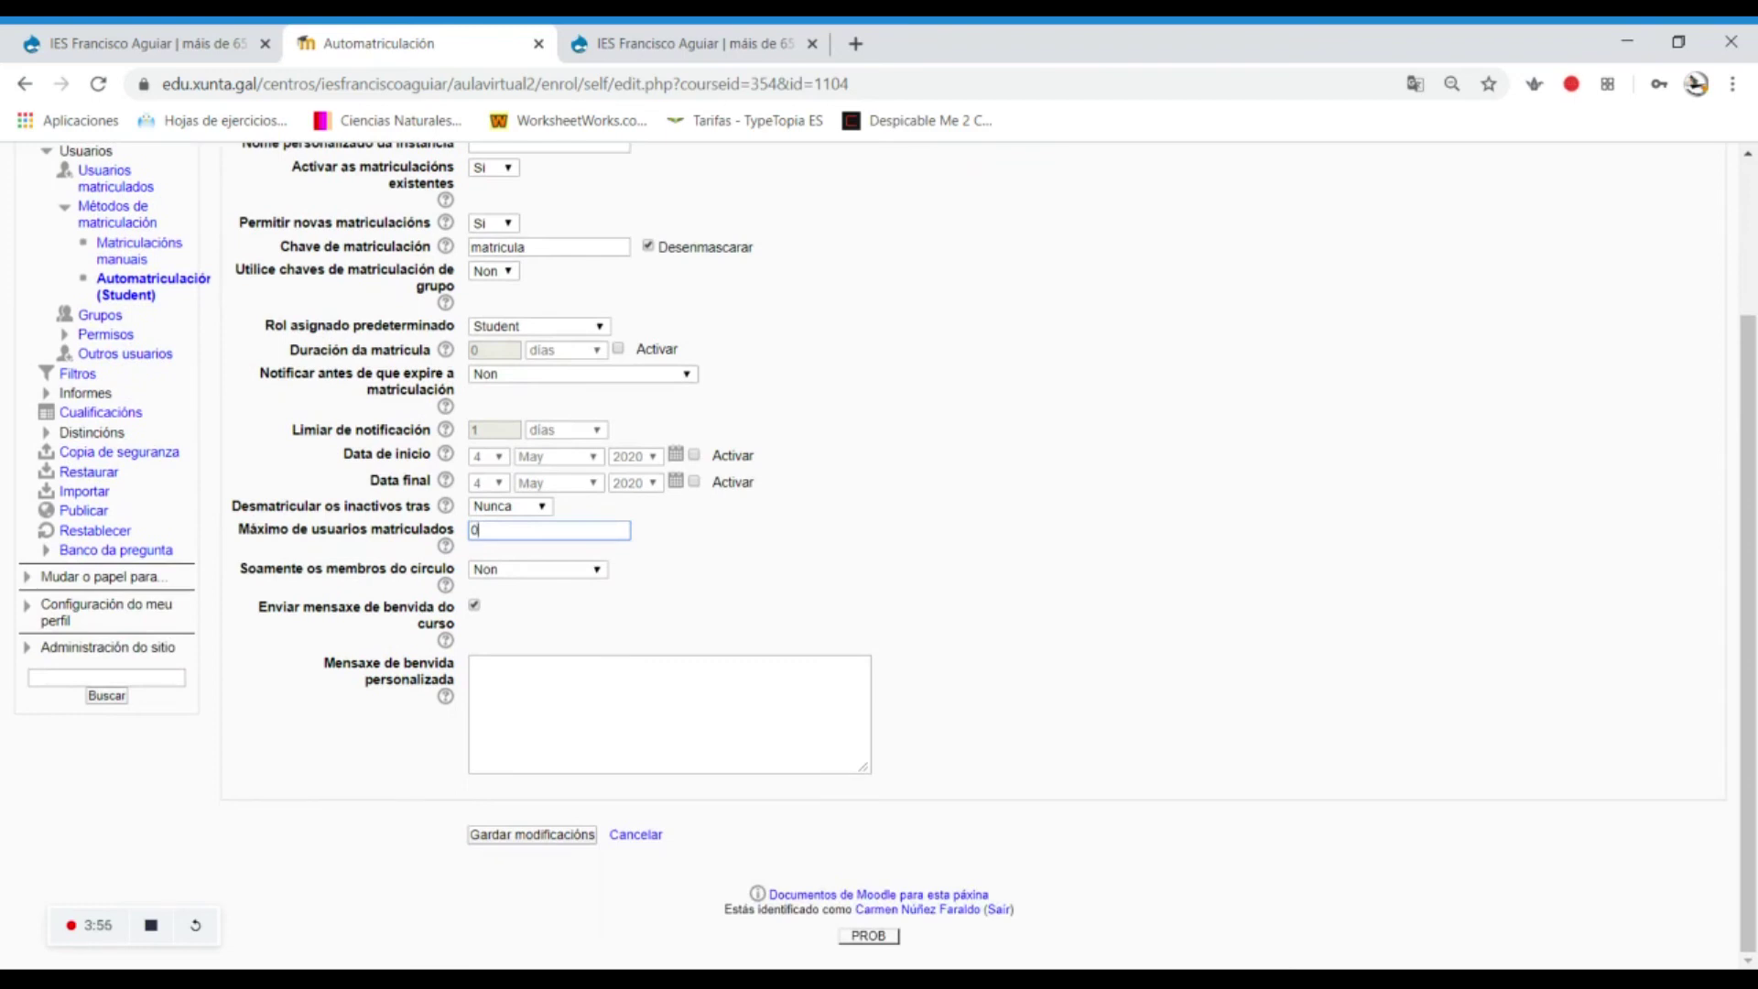
left_click(519, 669)
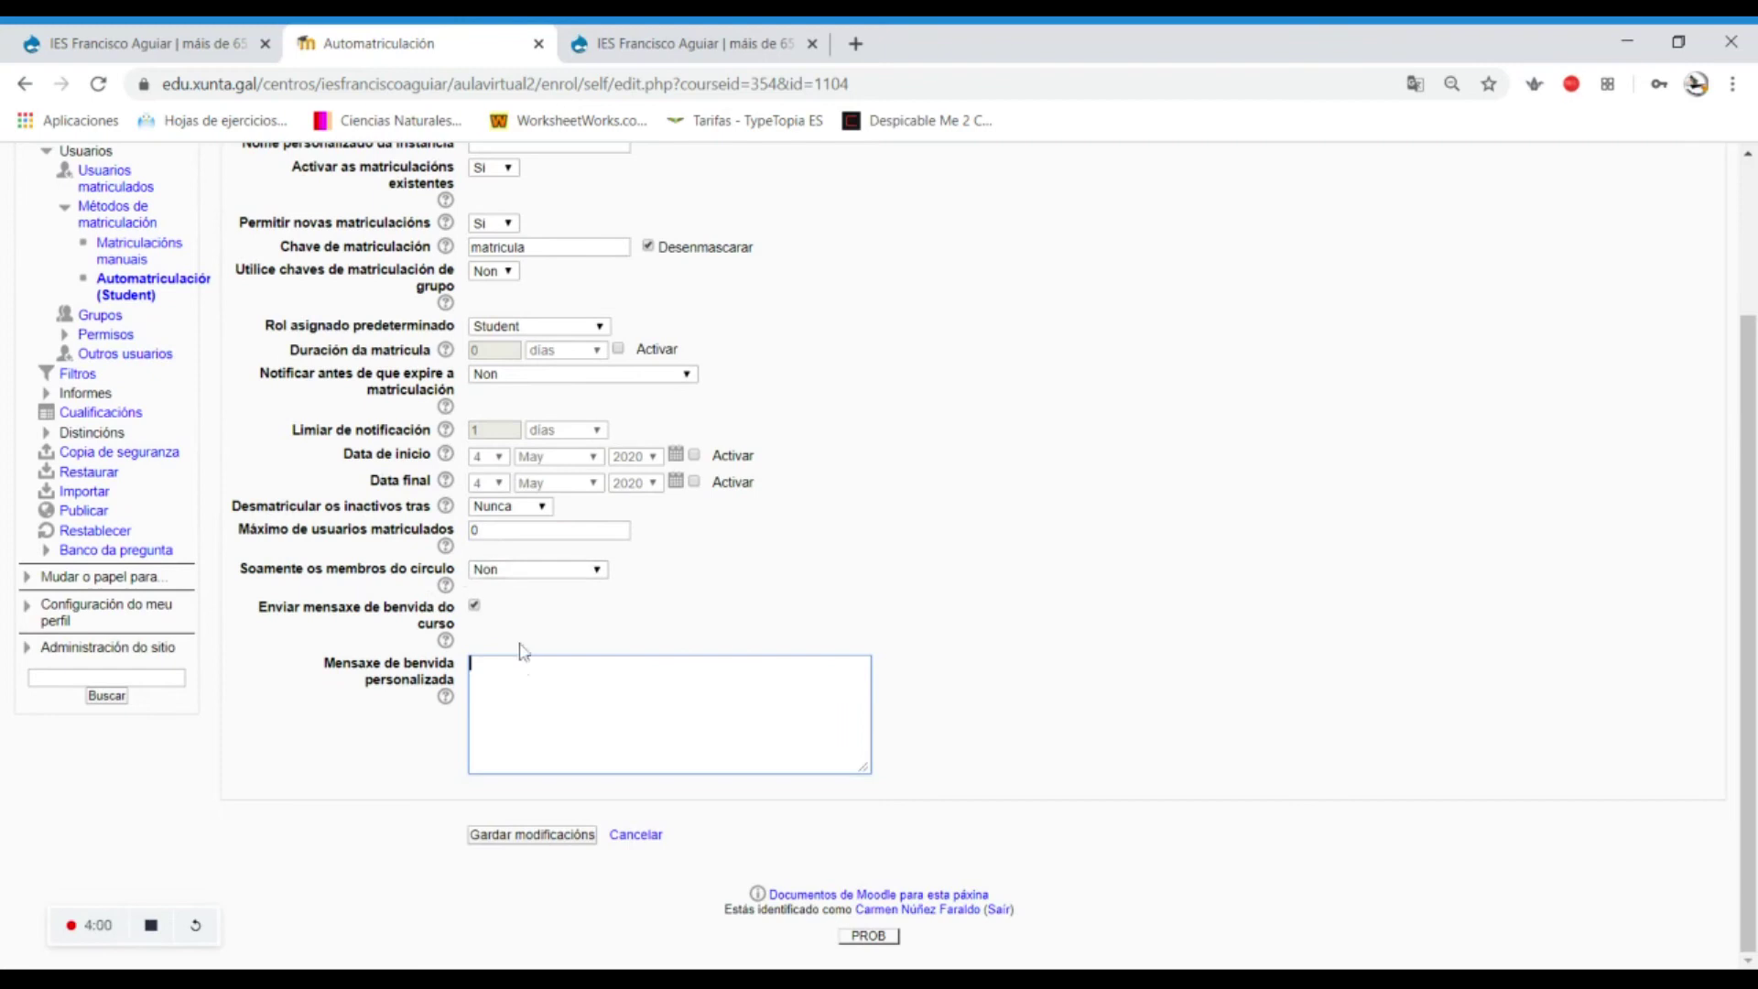
type("Benvidos!")
Save the self-enrolment settings and open the Aula virtual login page in Firefox.
left_click(571, 836)
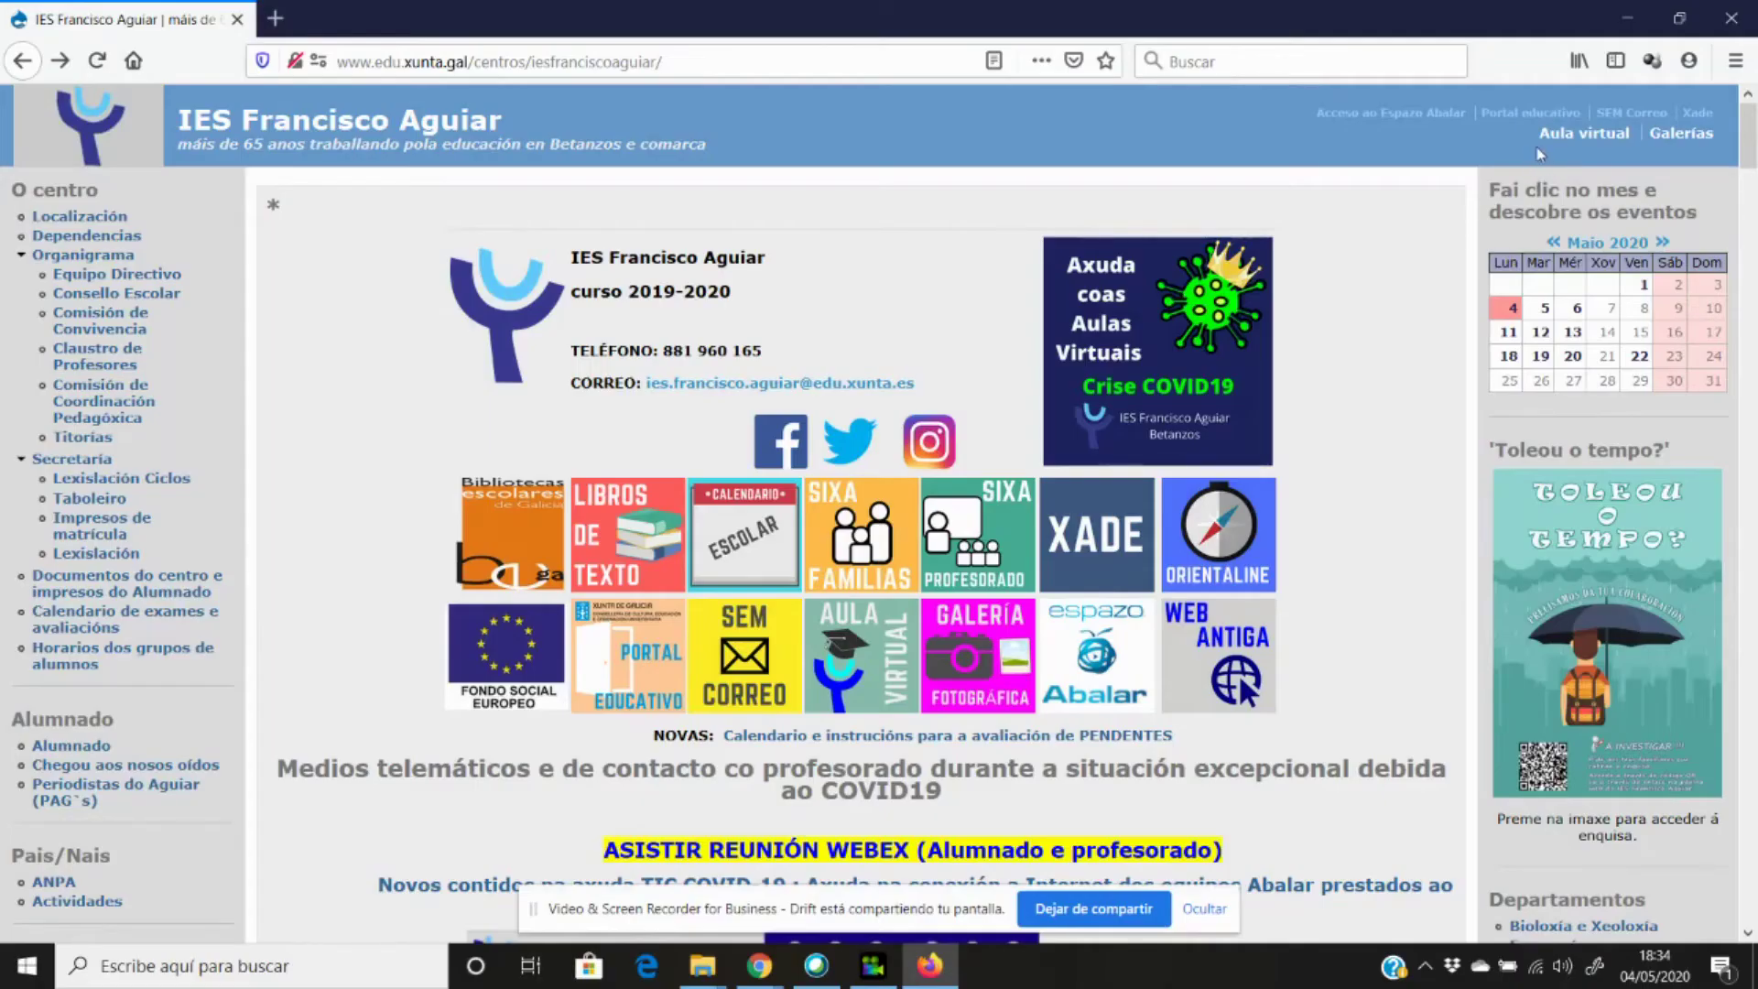
left_click(1550, 138)
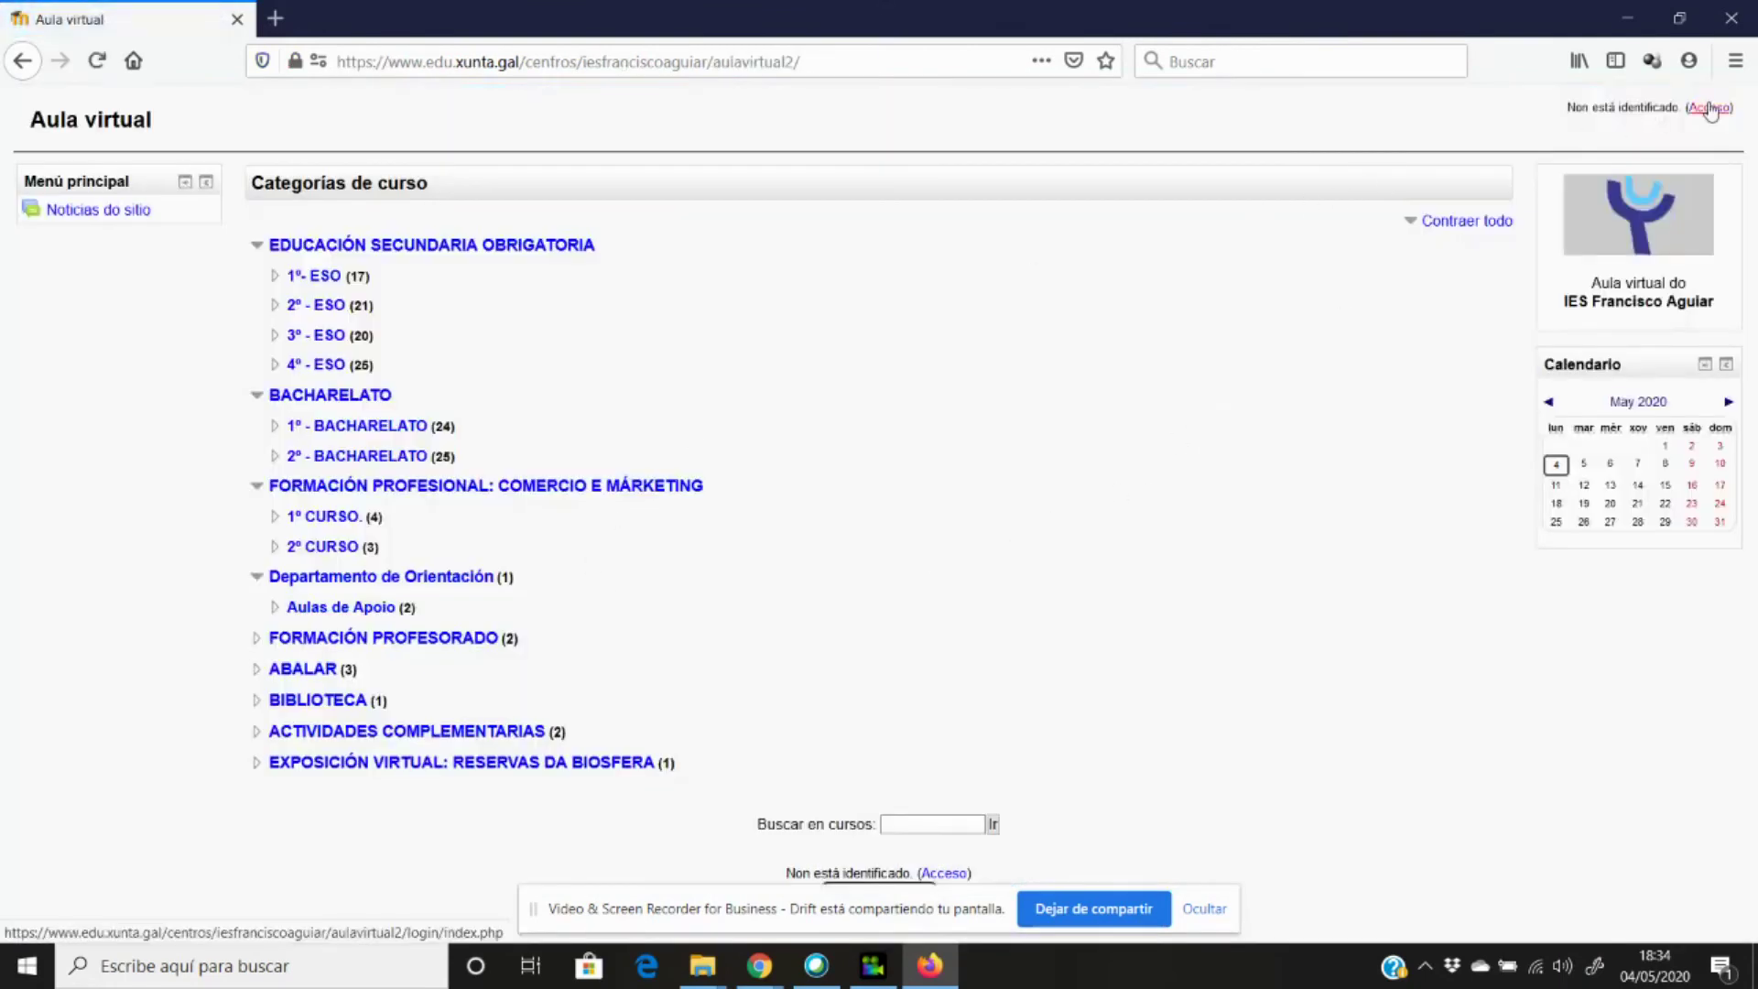
left_click(1709, 107)
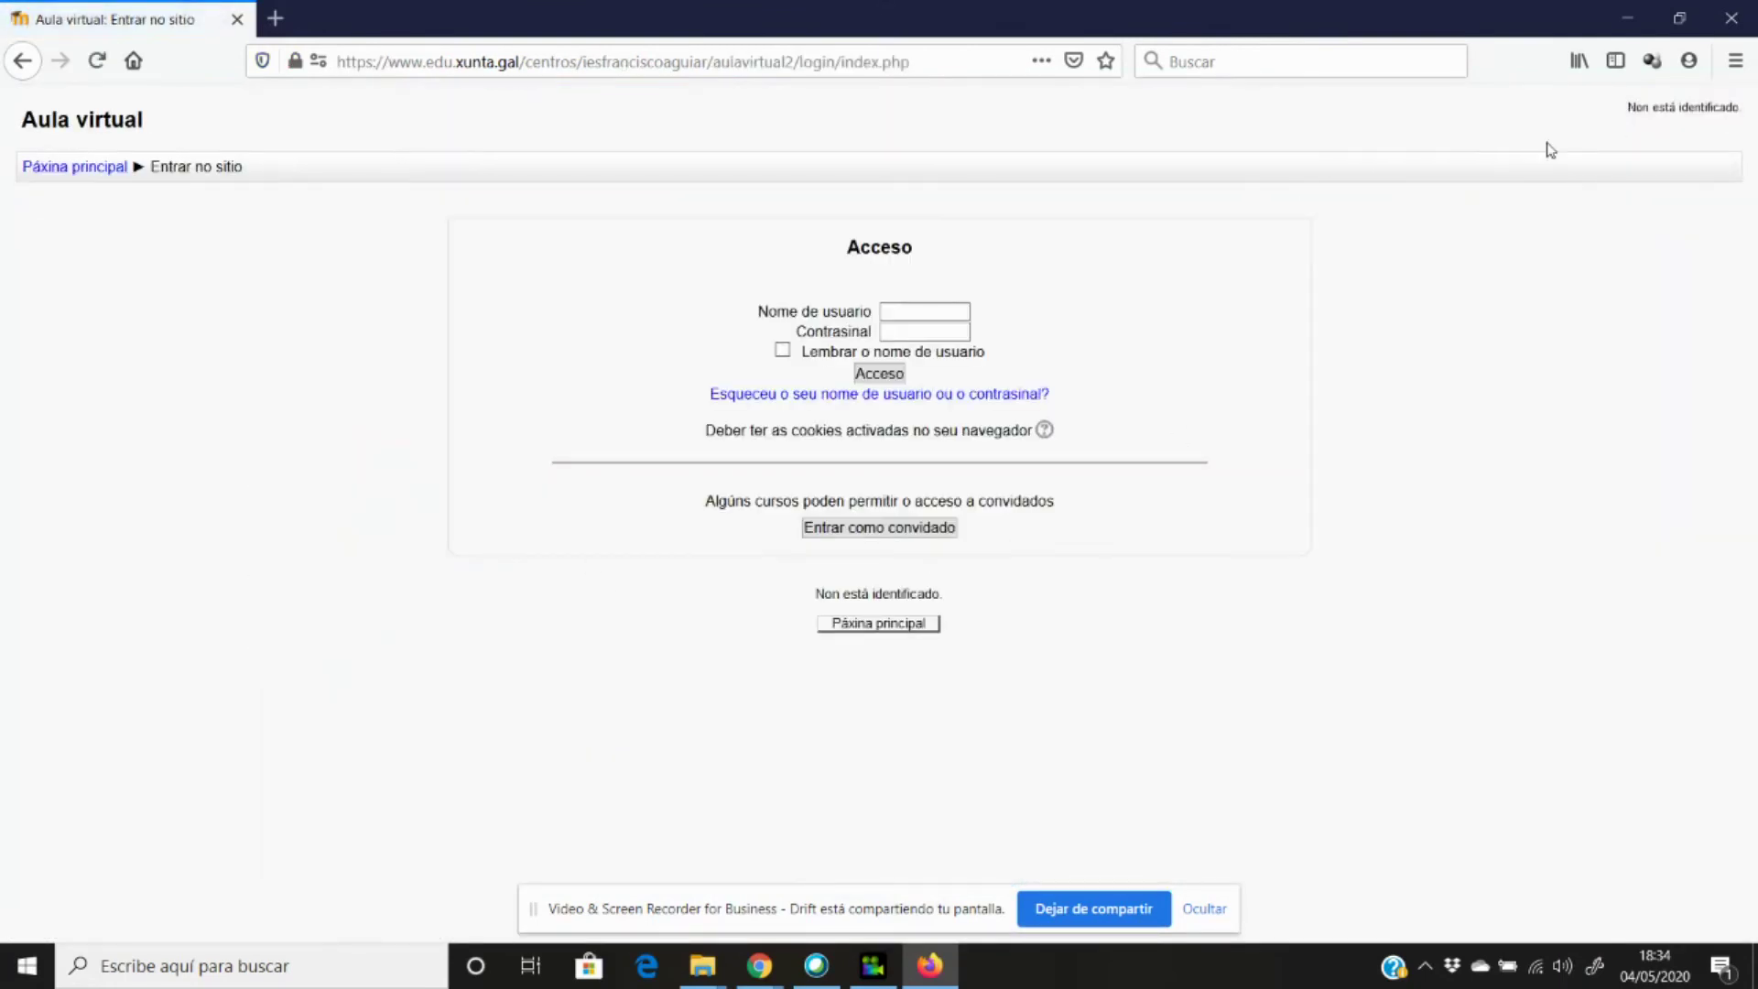
Log in with the test student account and open the FORMACIÓN PROFESORADO category.
left_click(918, 314)
type("proba")
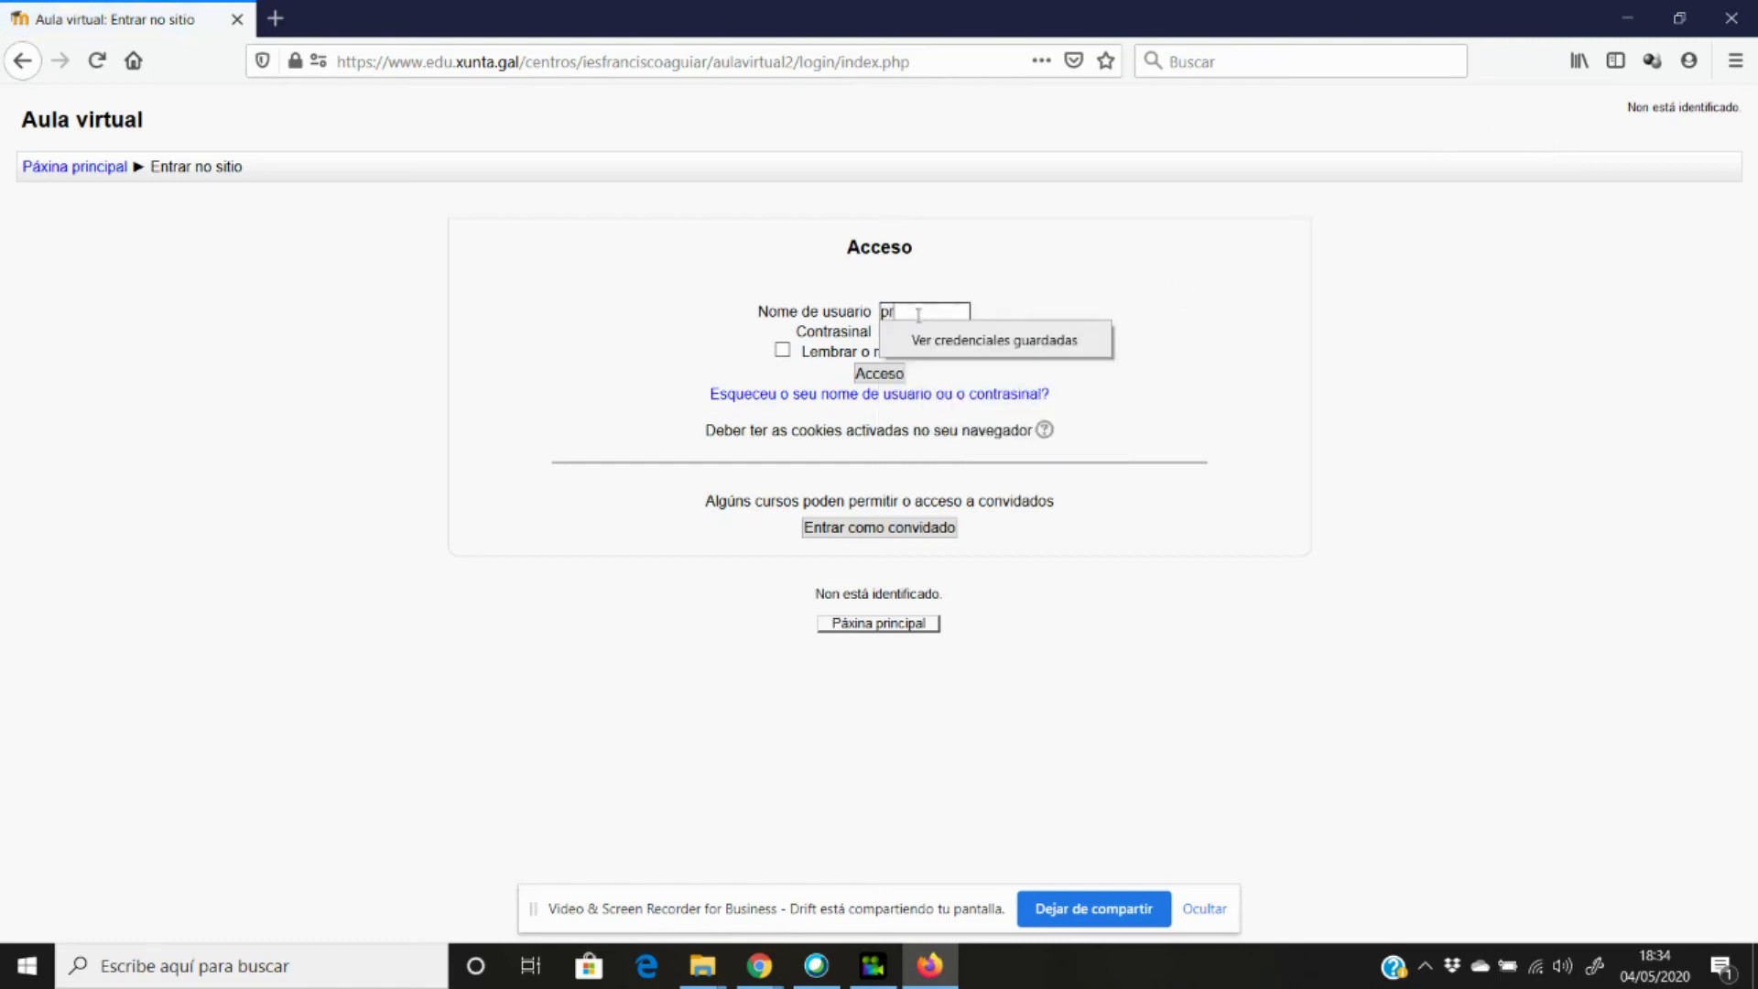
key("Tab")
type("12")
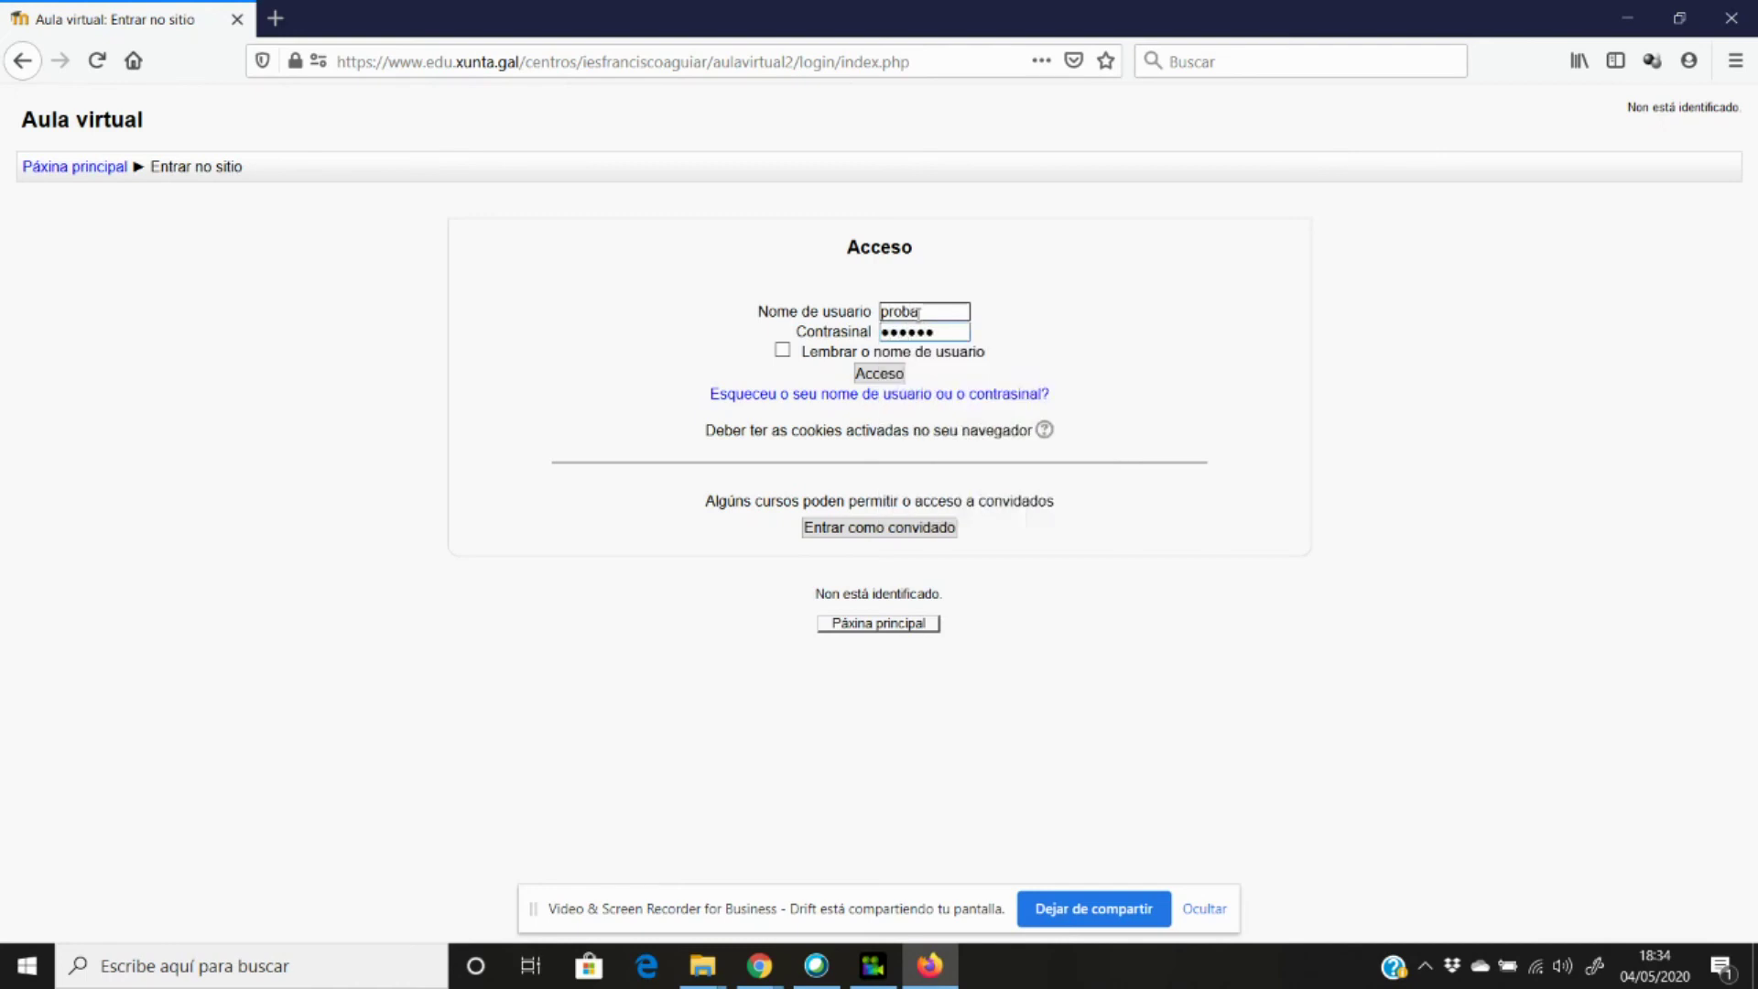
key("Return")
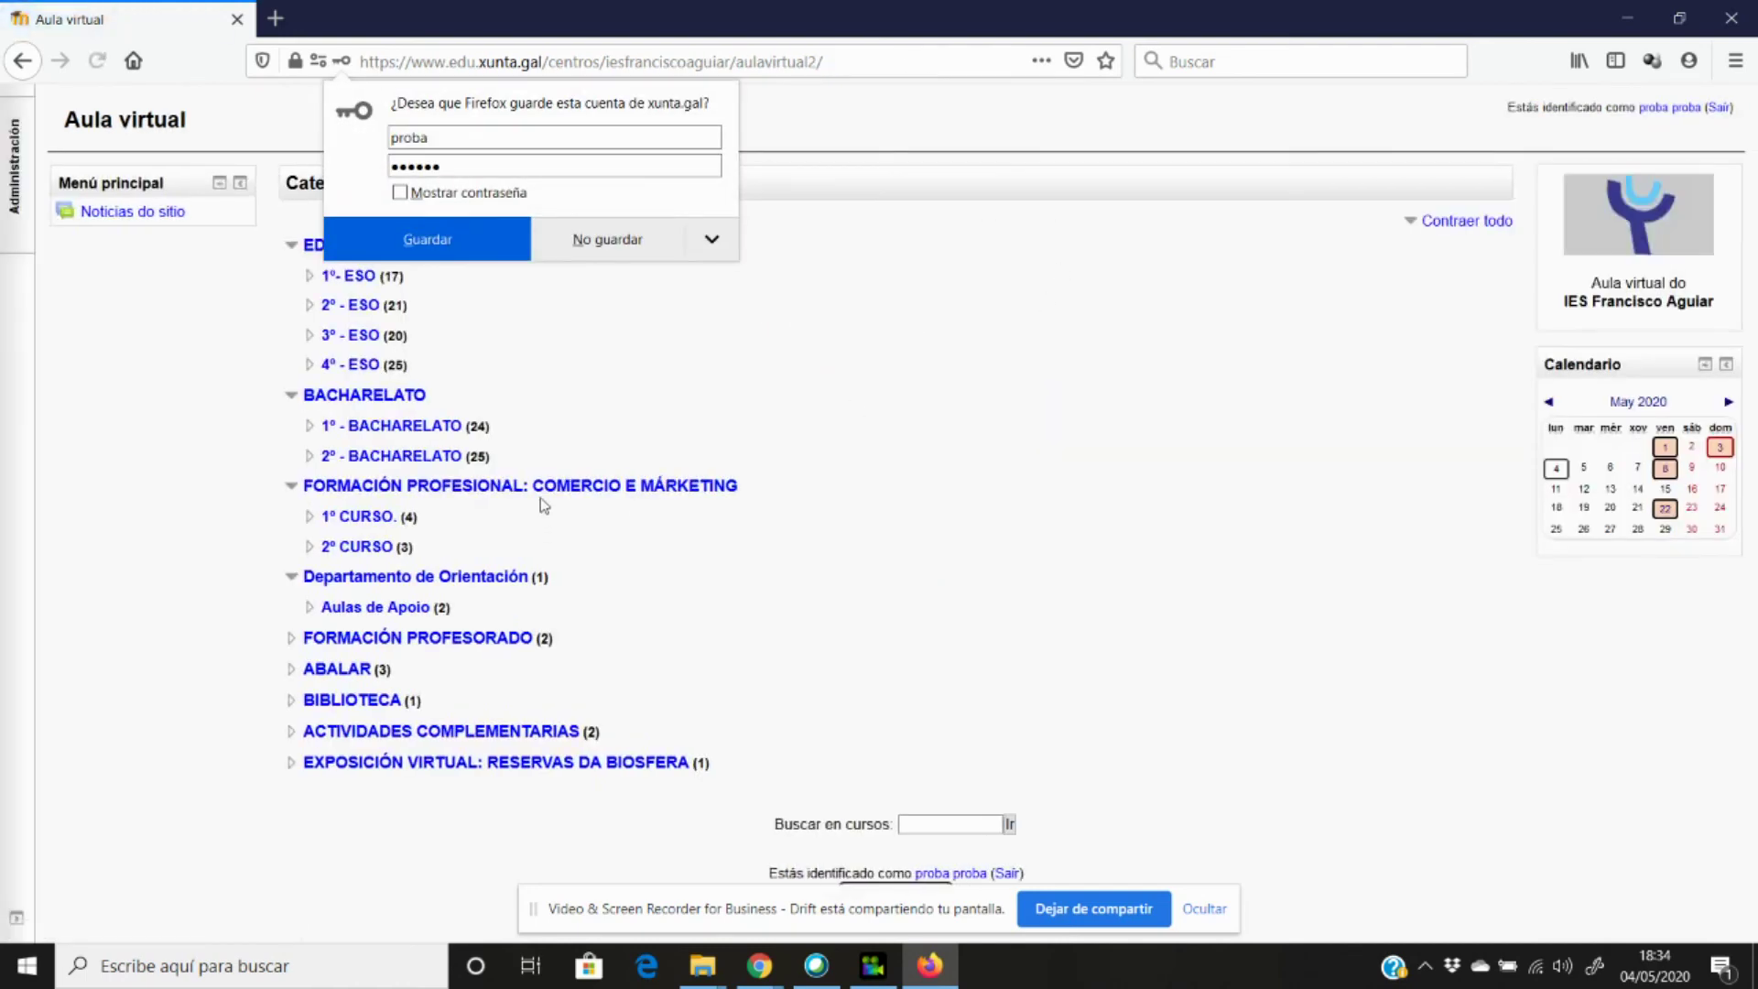
left_click(423, 638)
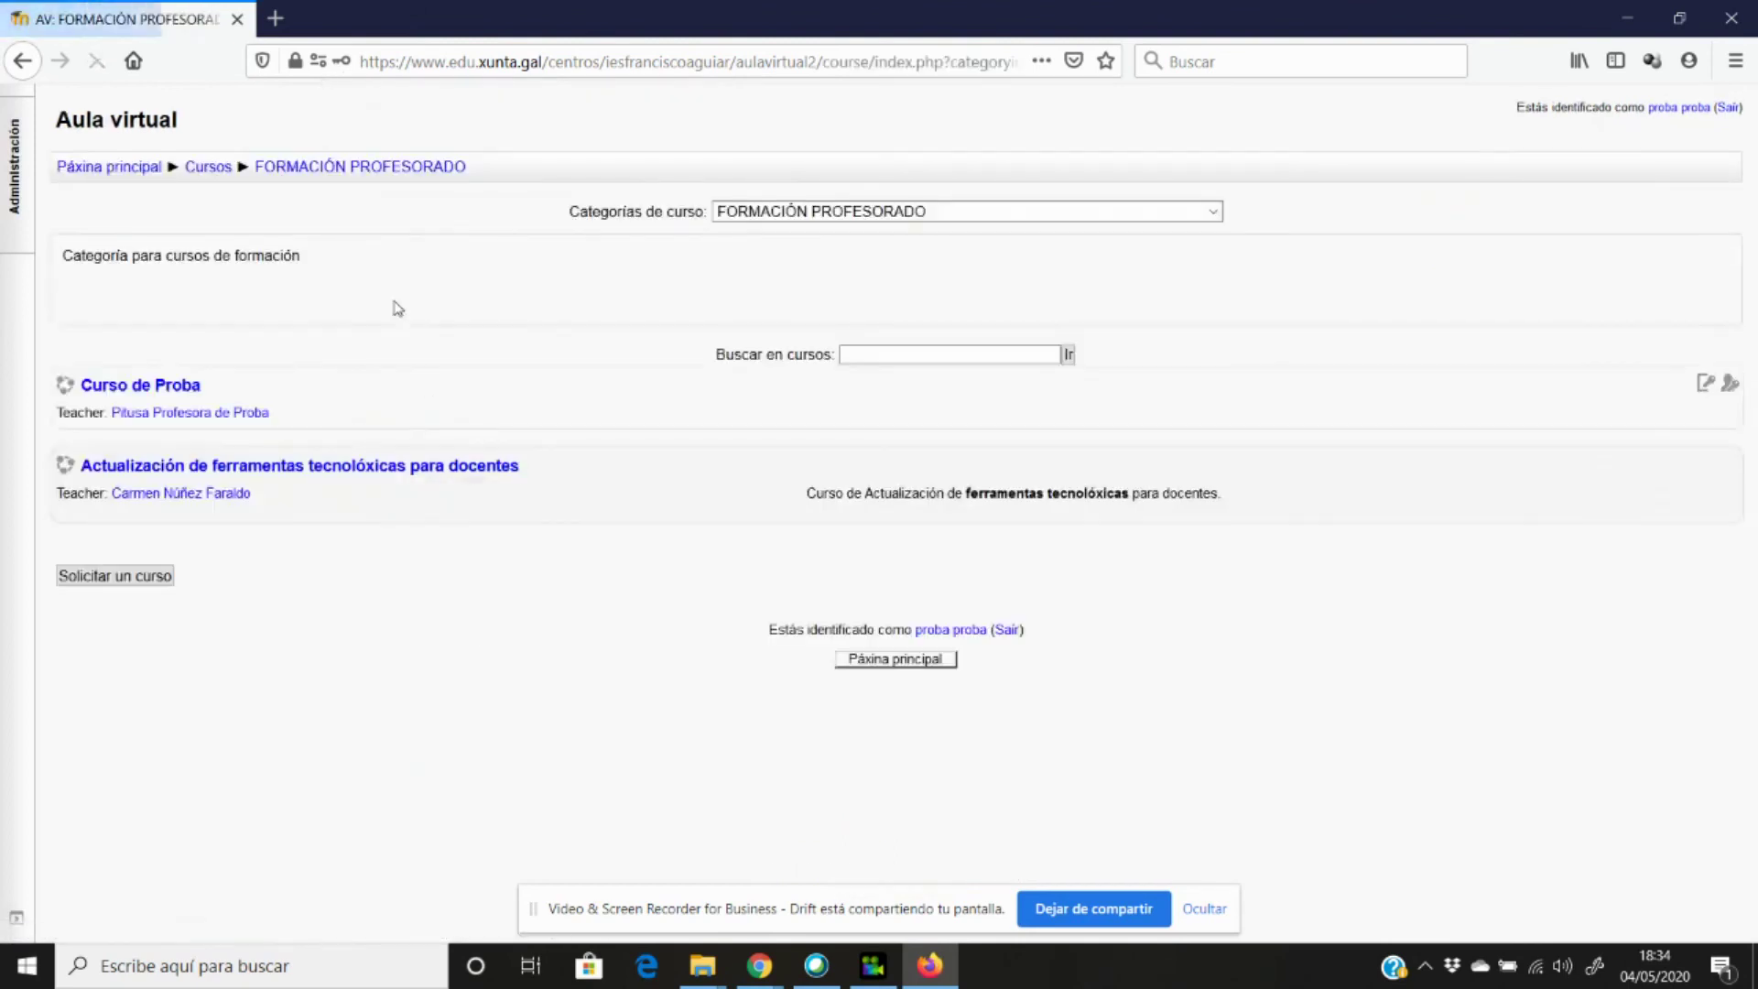
Open Curso de Proba, enter the enrolment key (unmasked to verify), and click Matricúlame.
left_click(166, 385)
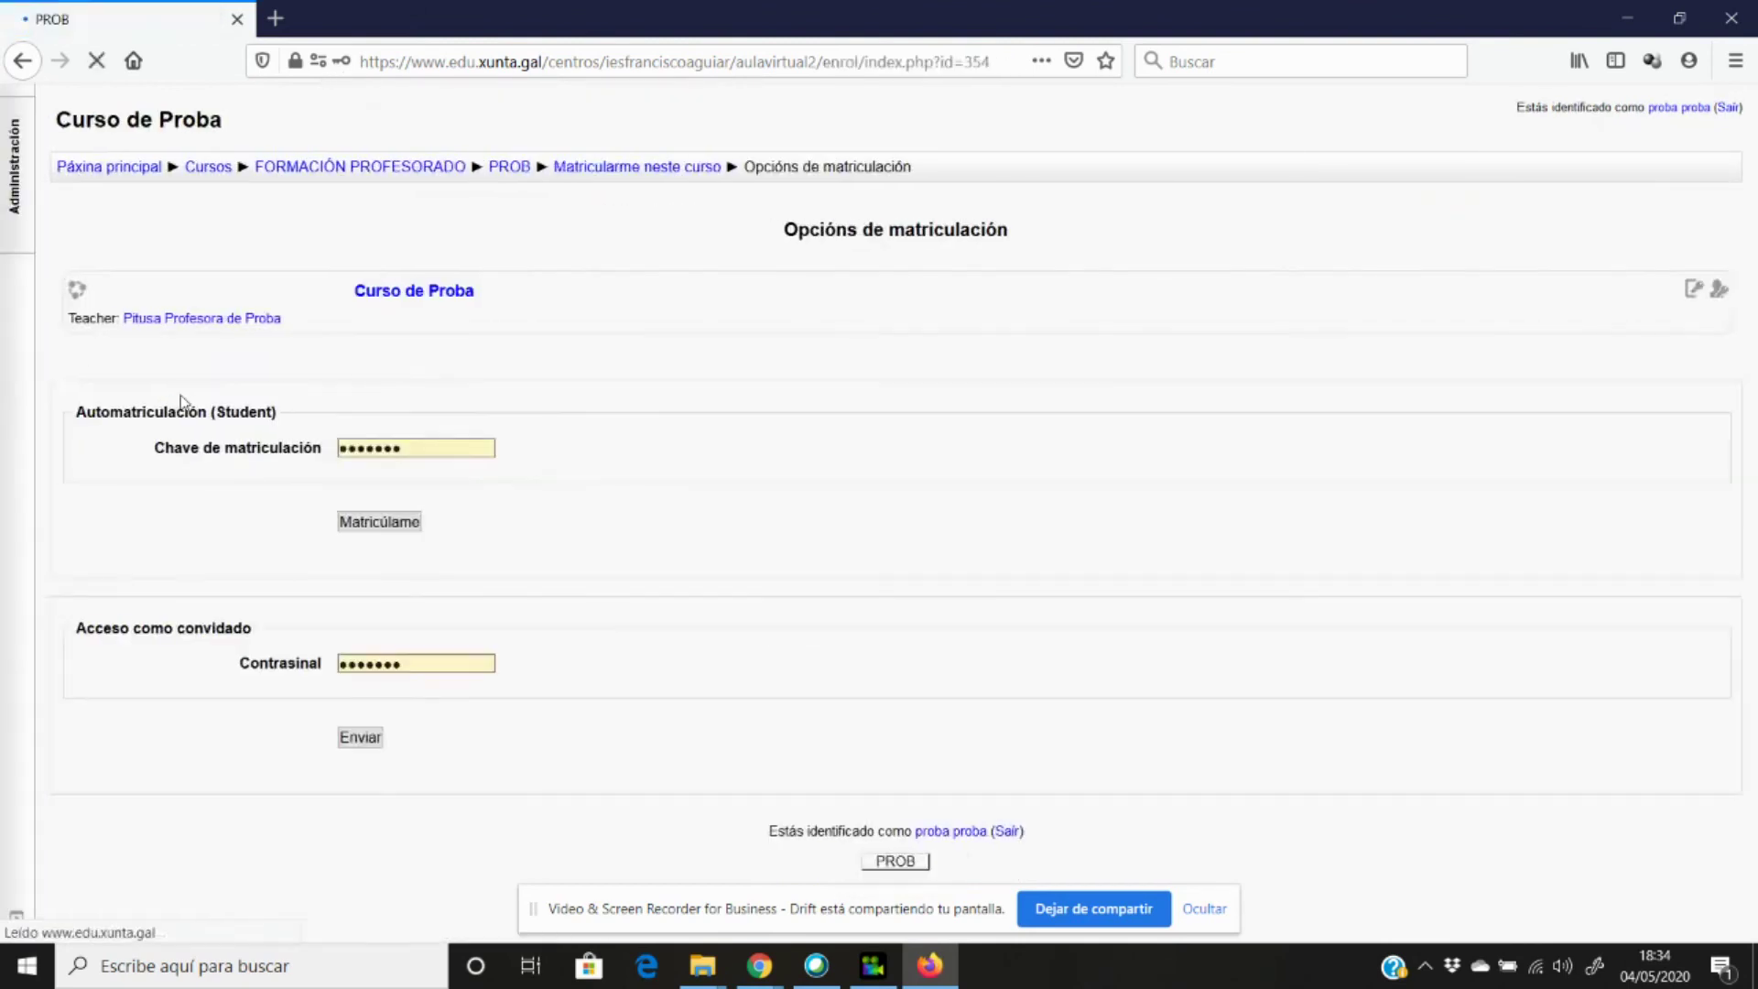
left_click(230, 448)
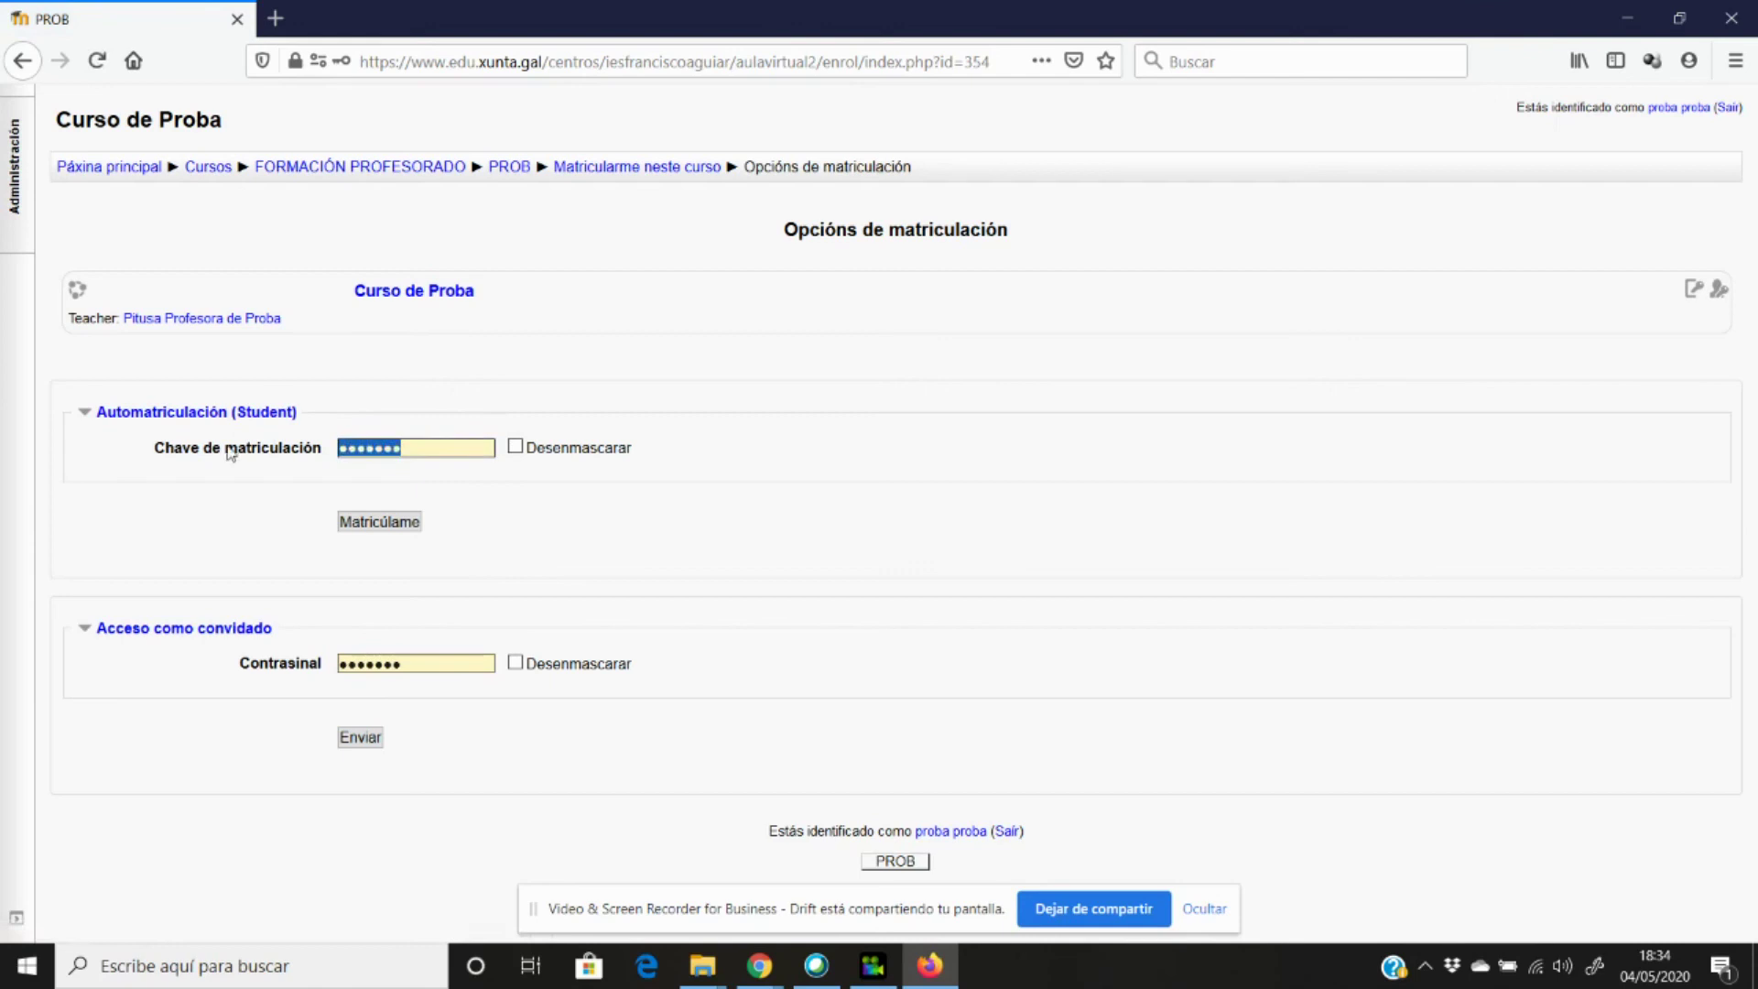
key("BackSpace")
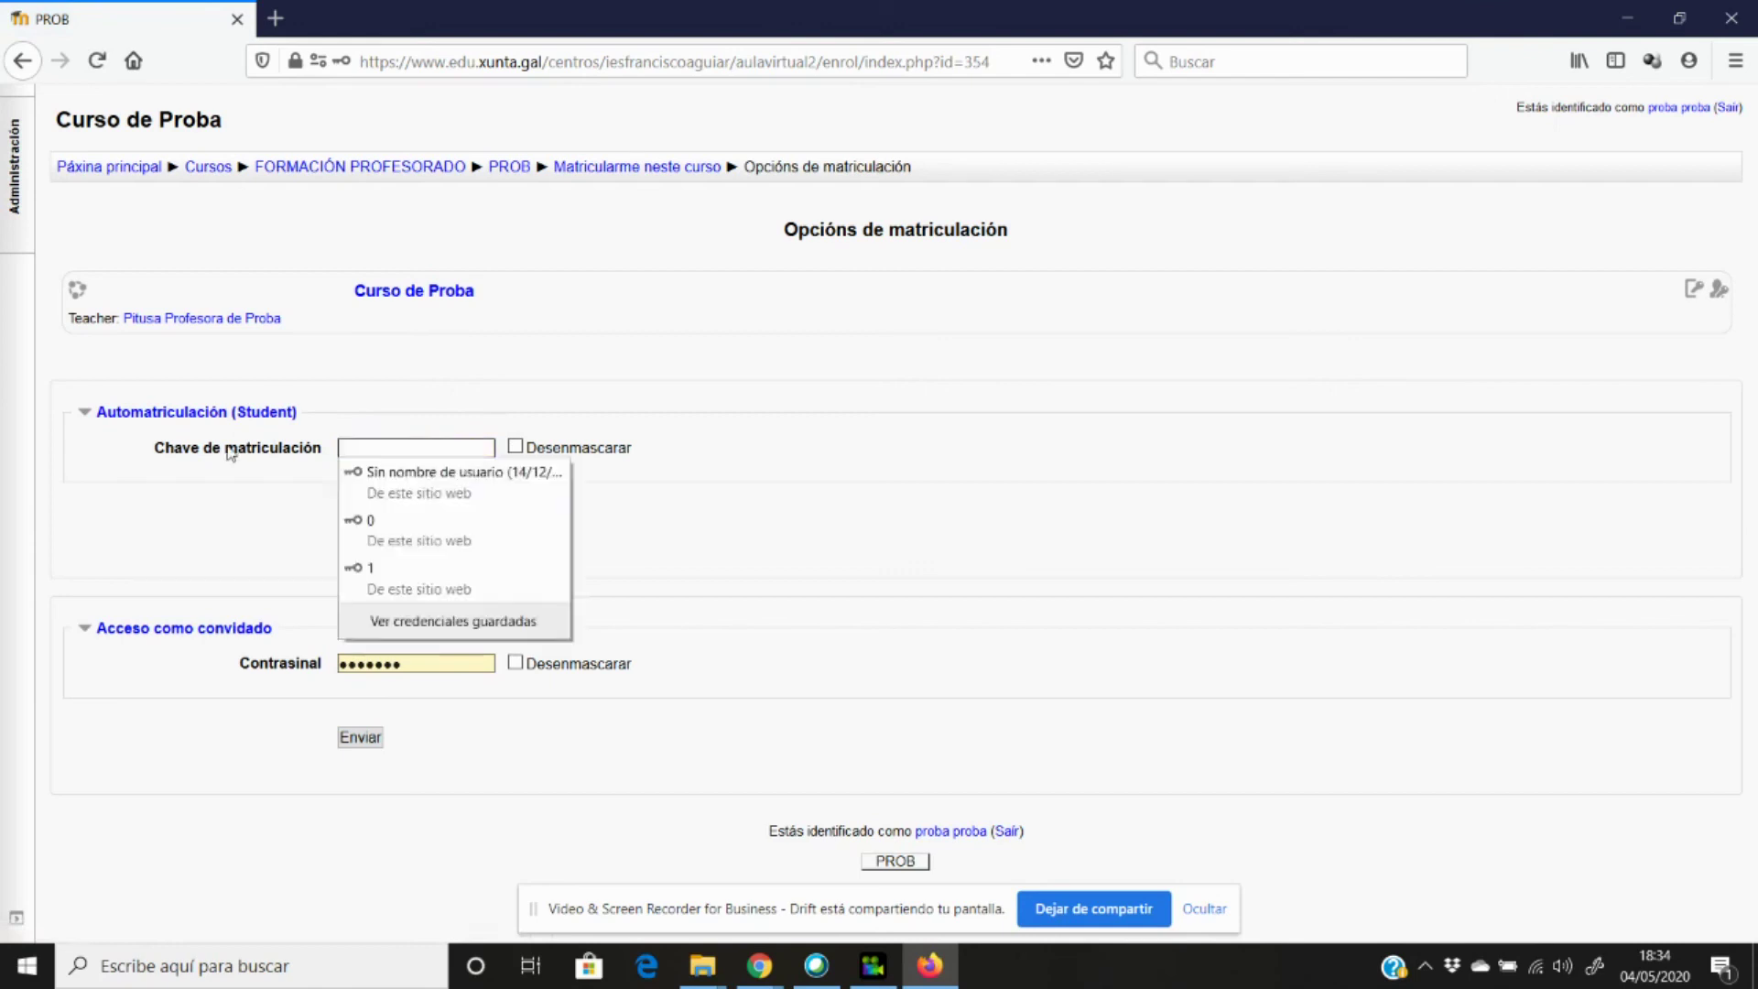
left_click(224, 510)
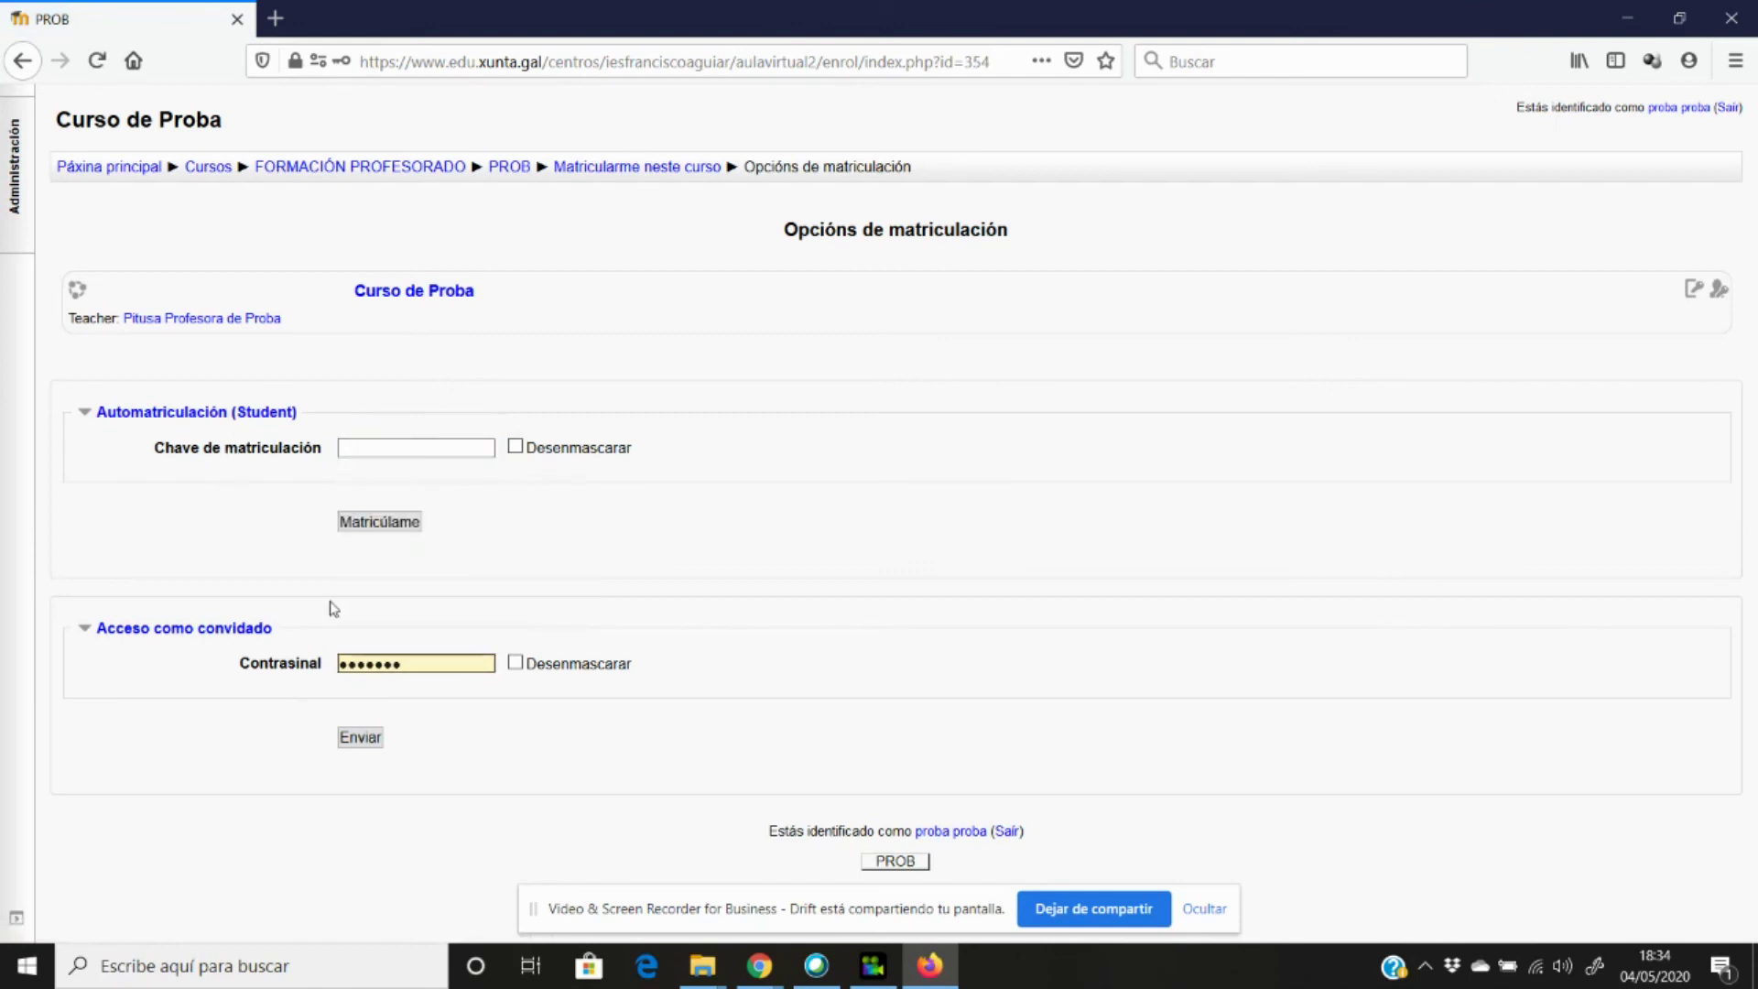
left_click(387, 445)
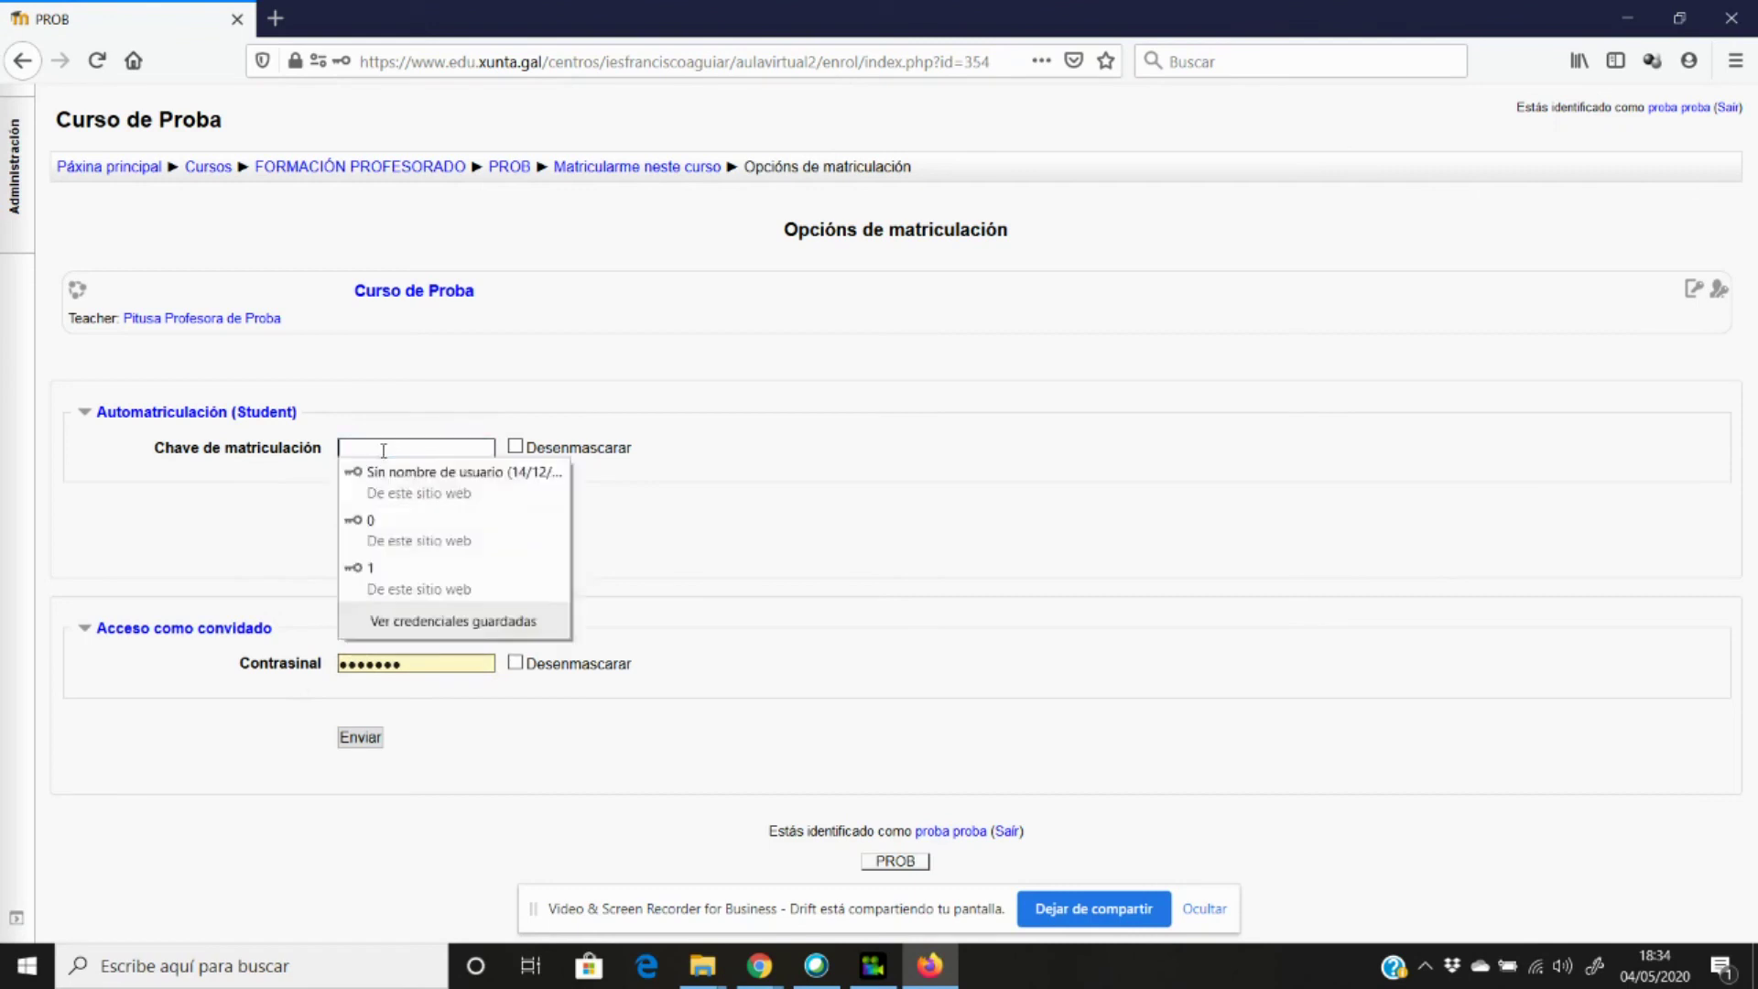
type("1")
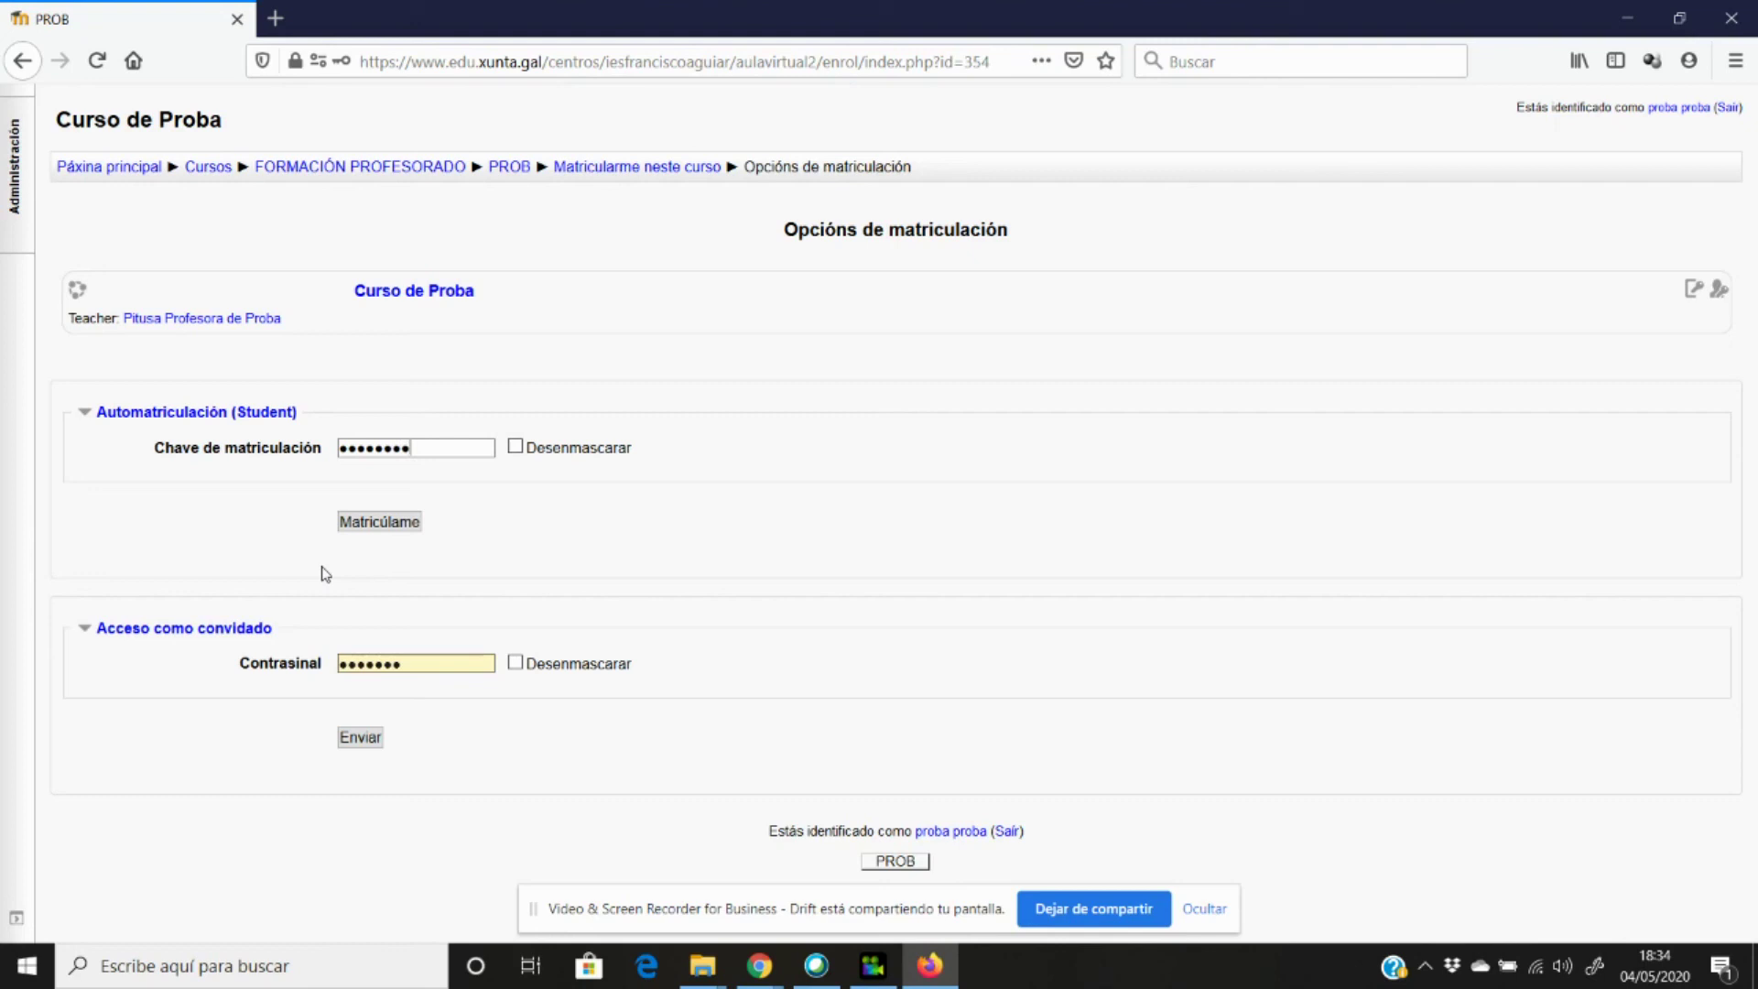
left_click(516, 447)
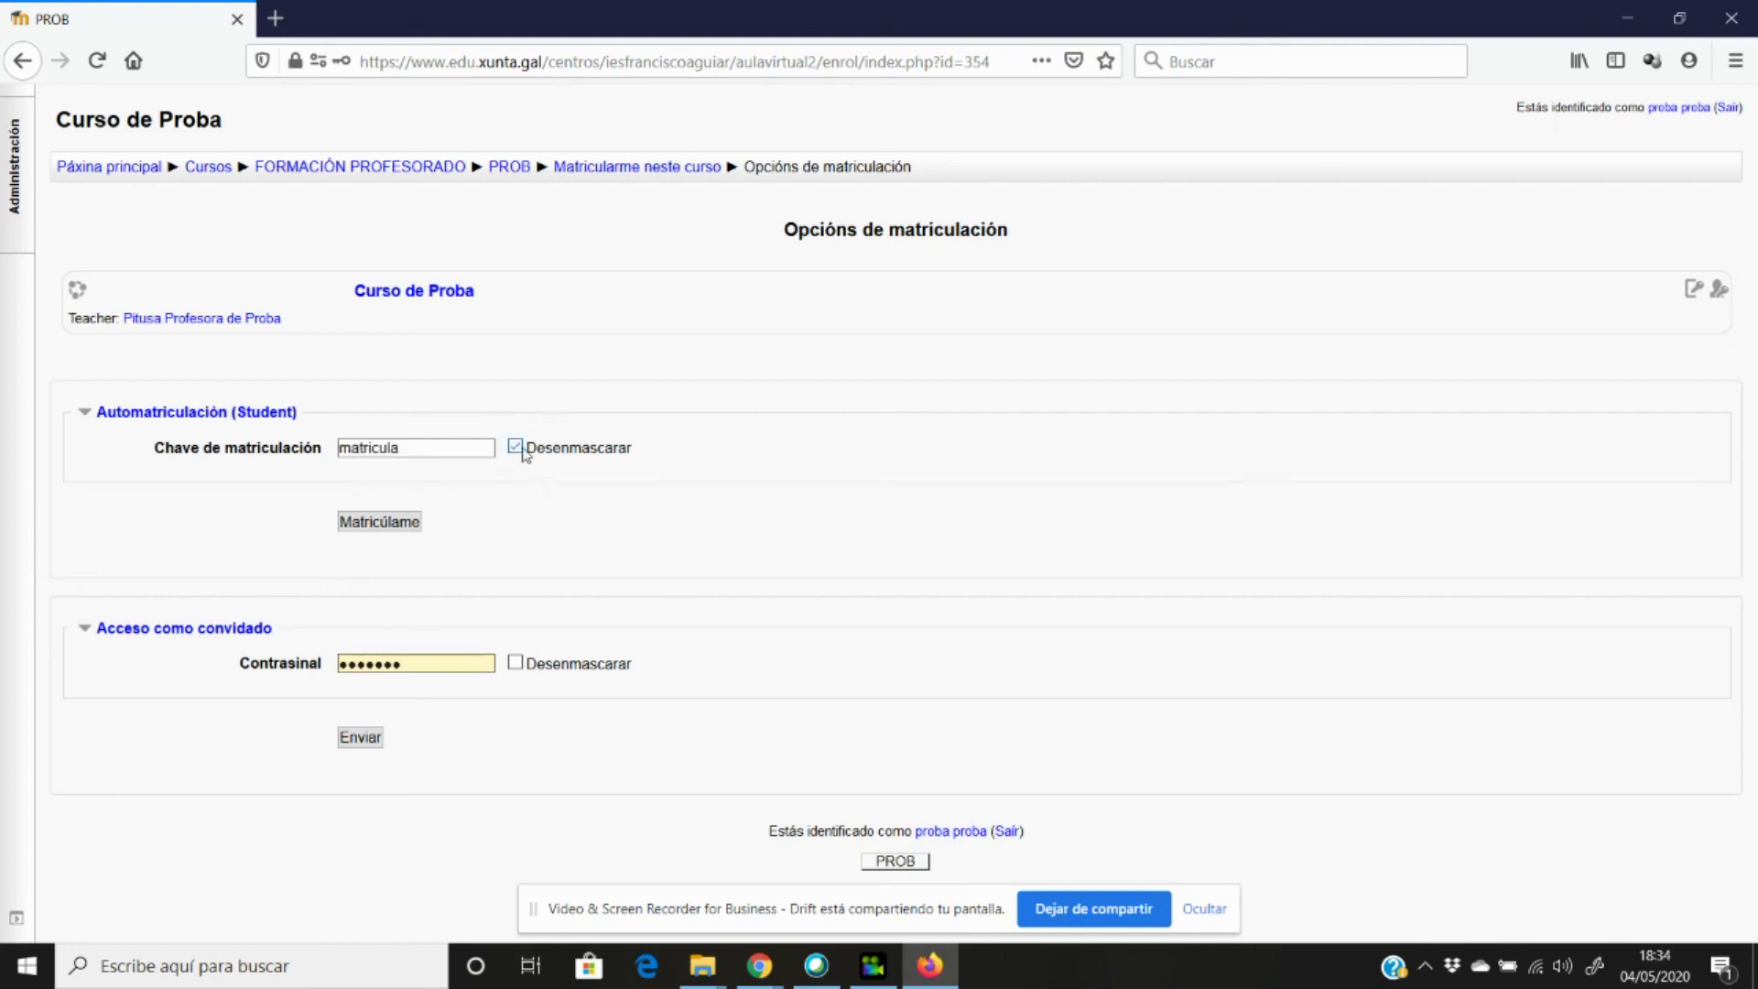
left_click(418, 523)
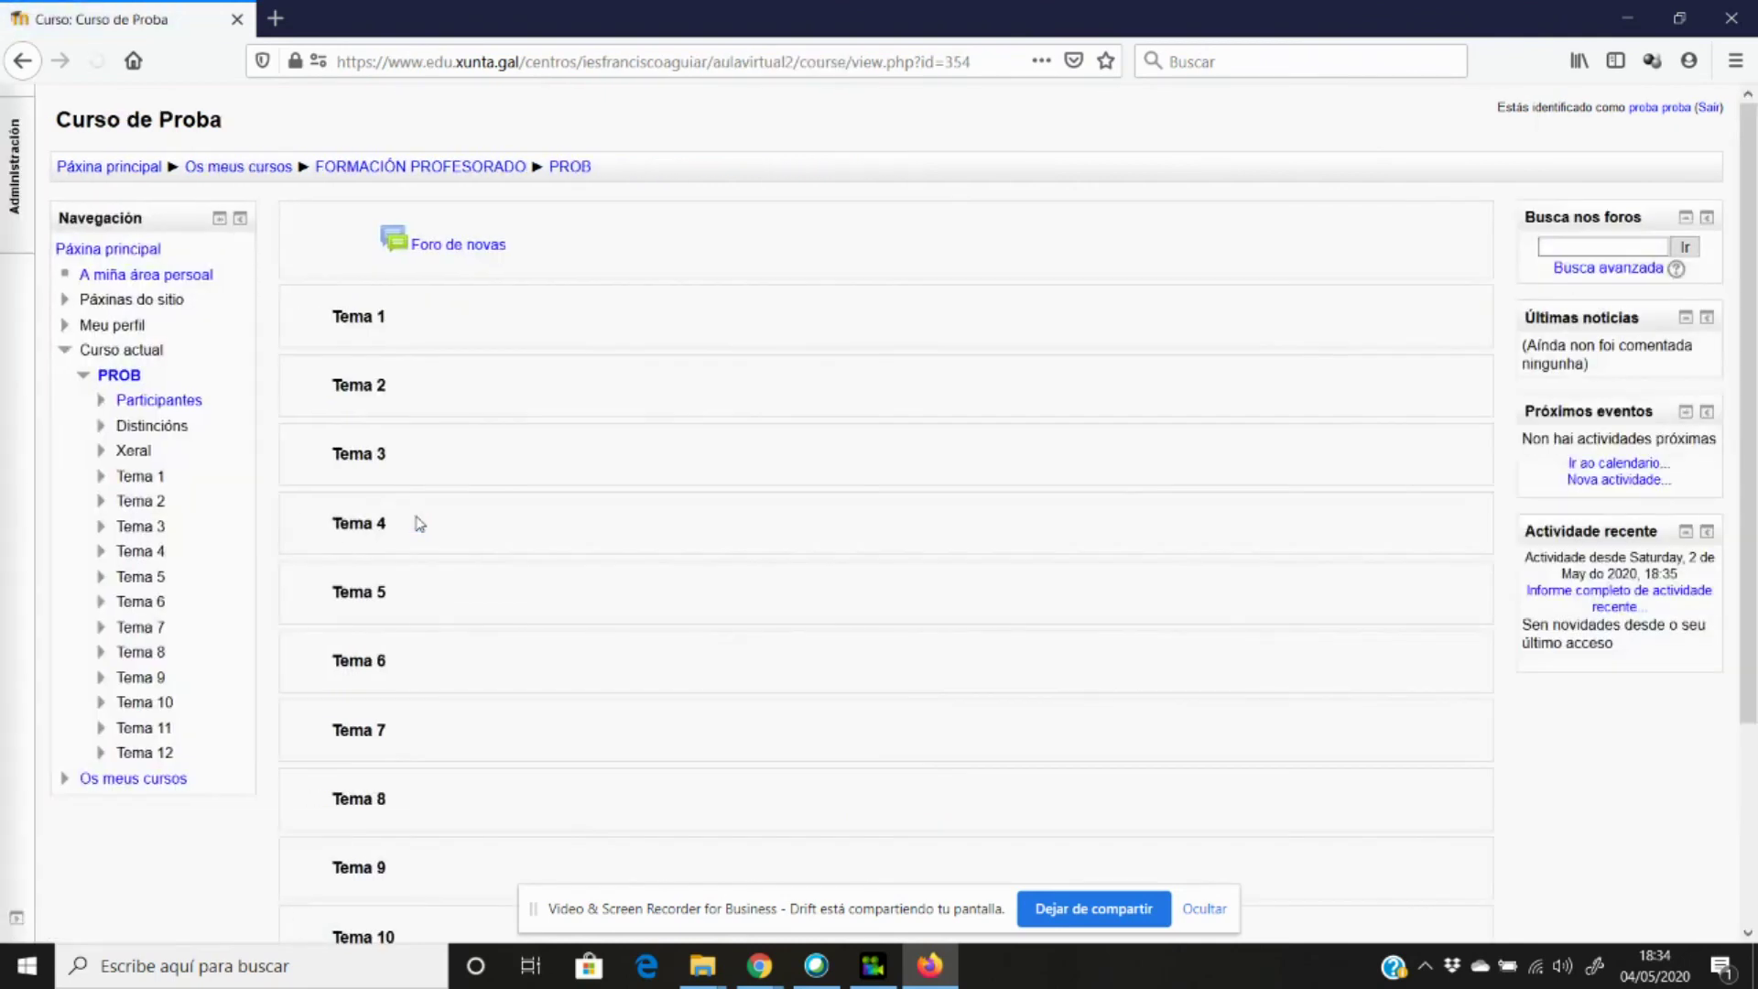
Open Participantes and set Grupos visibles to Todos os participantes.
left_click(182, 403)
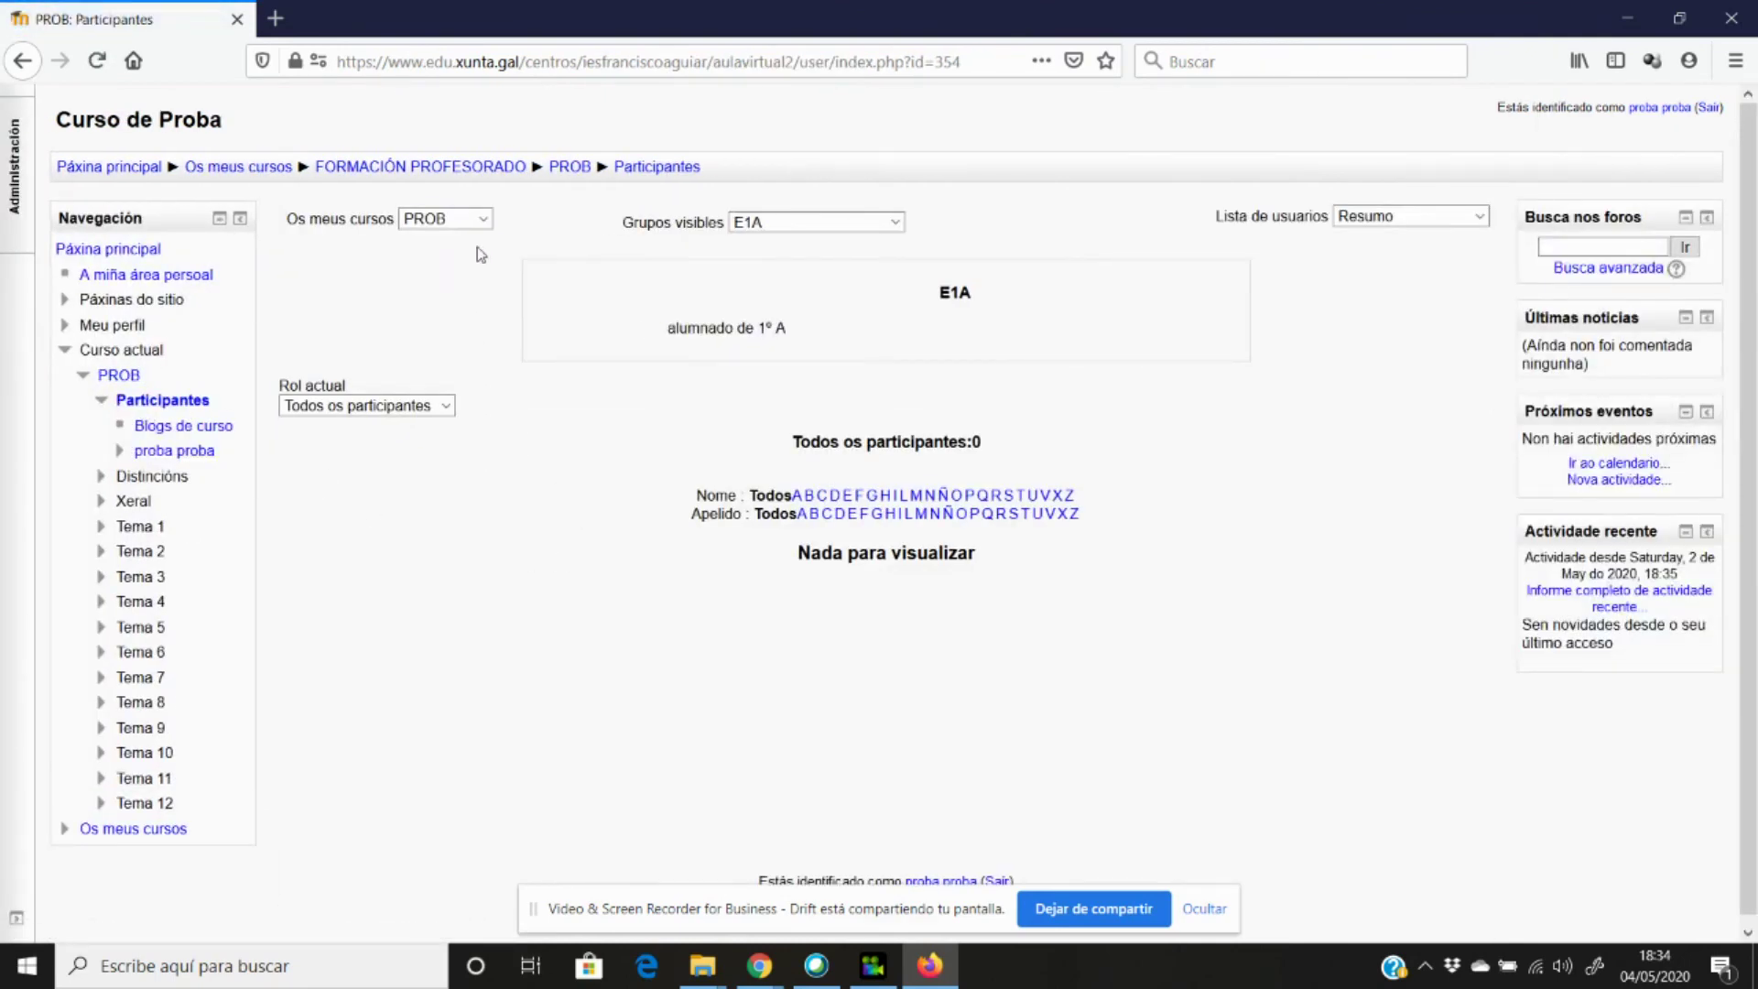
left_click(756, 236)
left_click(792, 242)
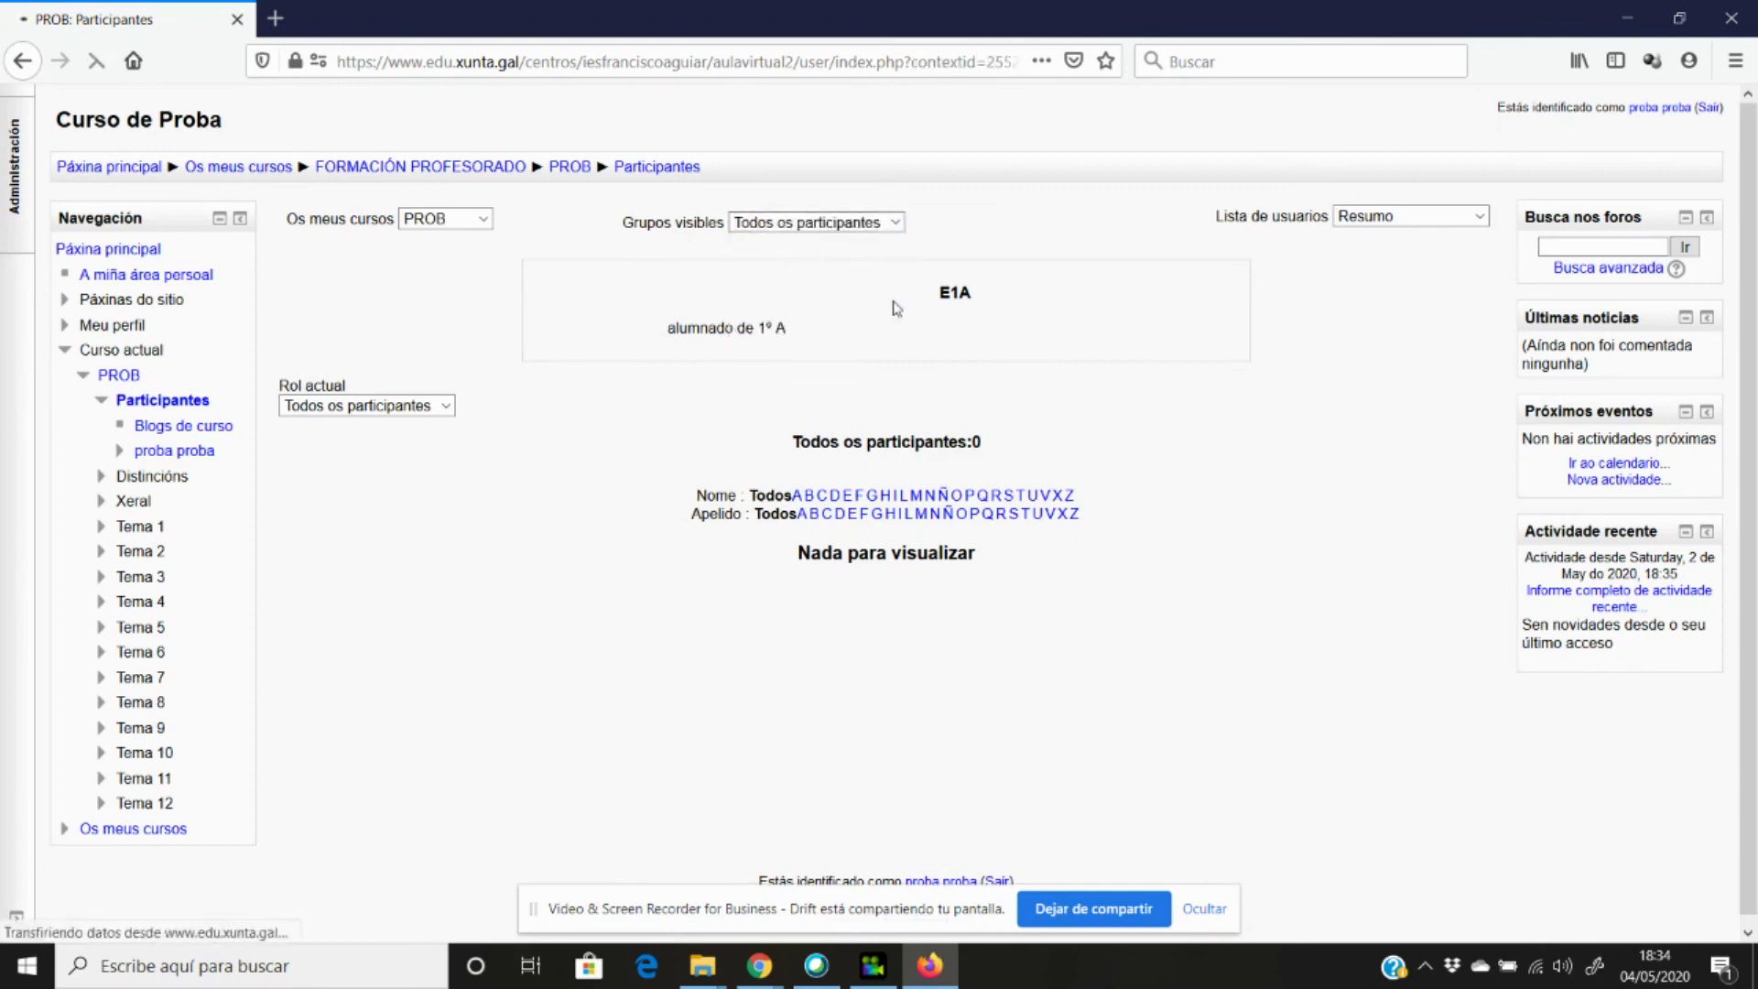